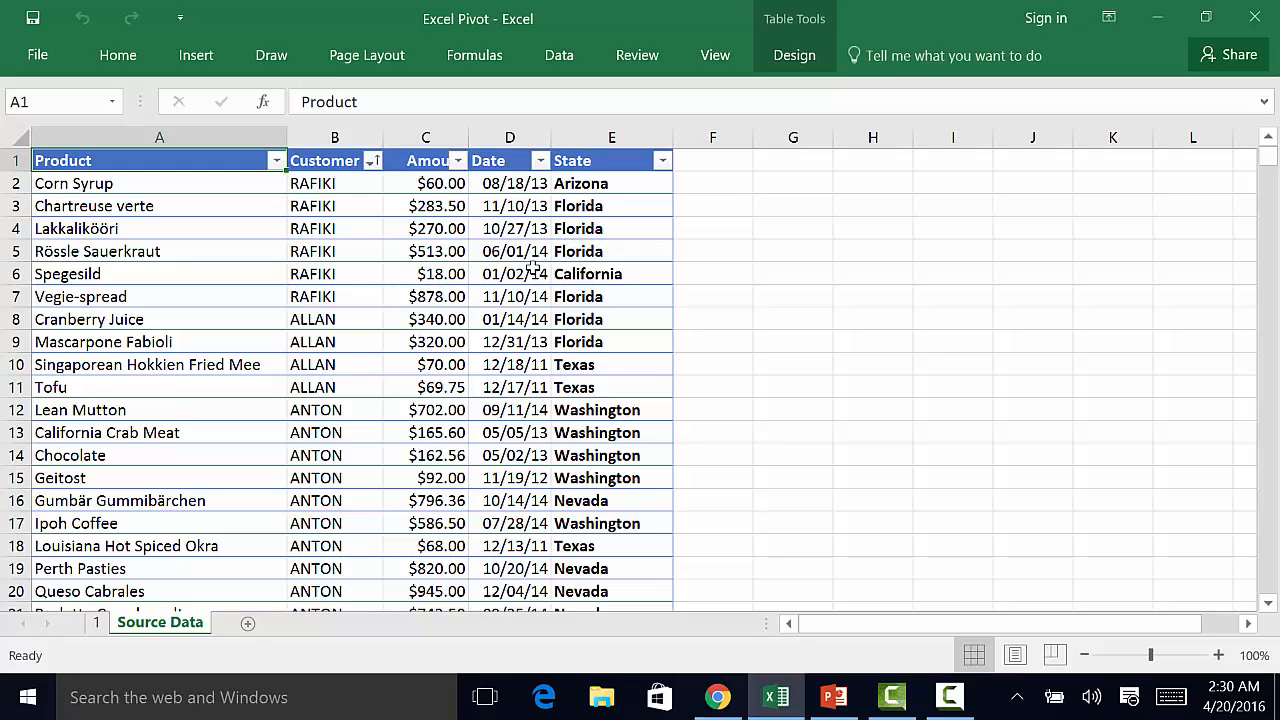
Create a PivotTable from the tblData table on a new worksheet.
click(195, 60)
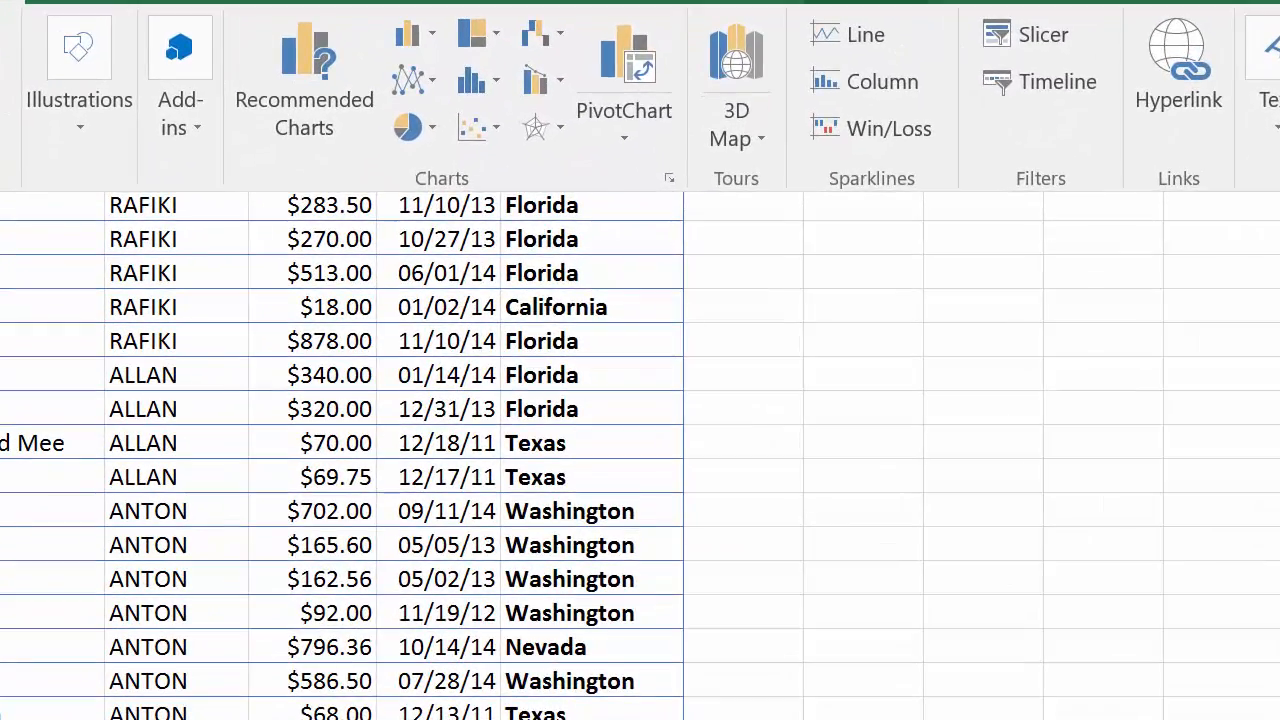
click(0, 80)
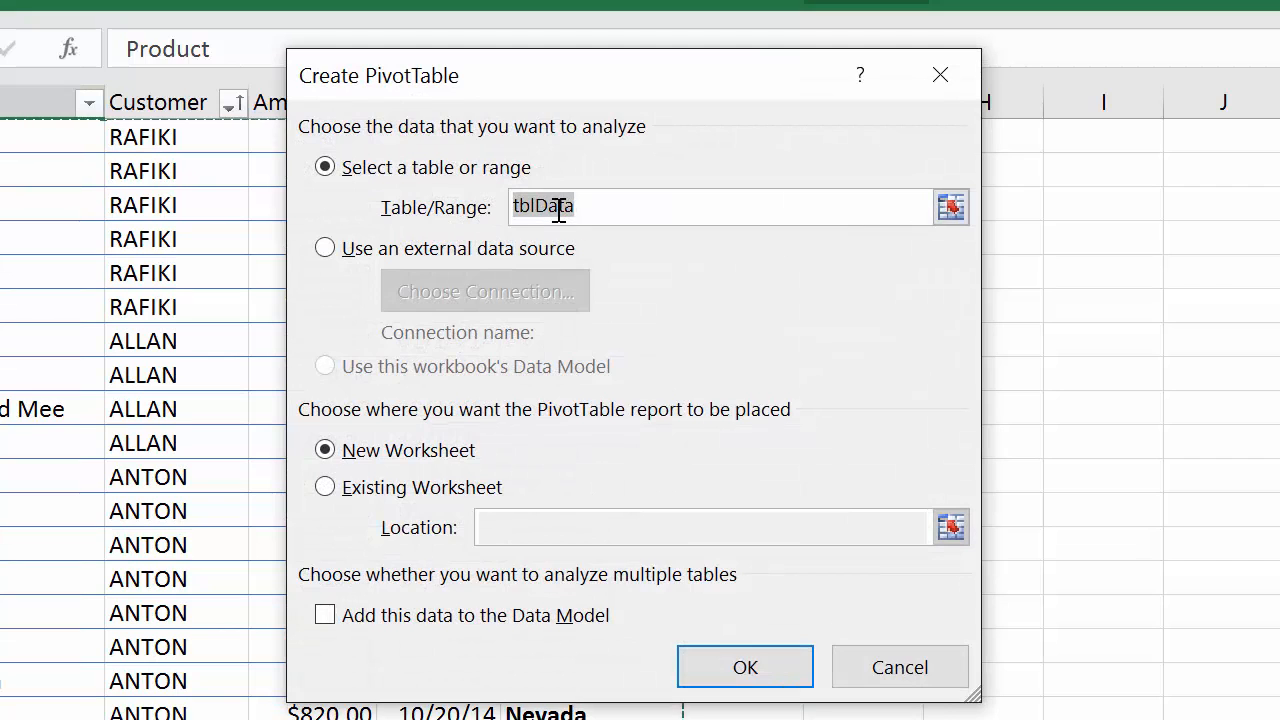
click(950, 210)
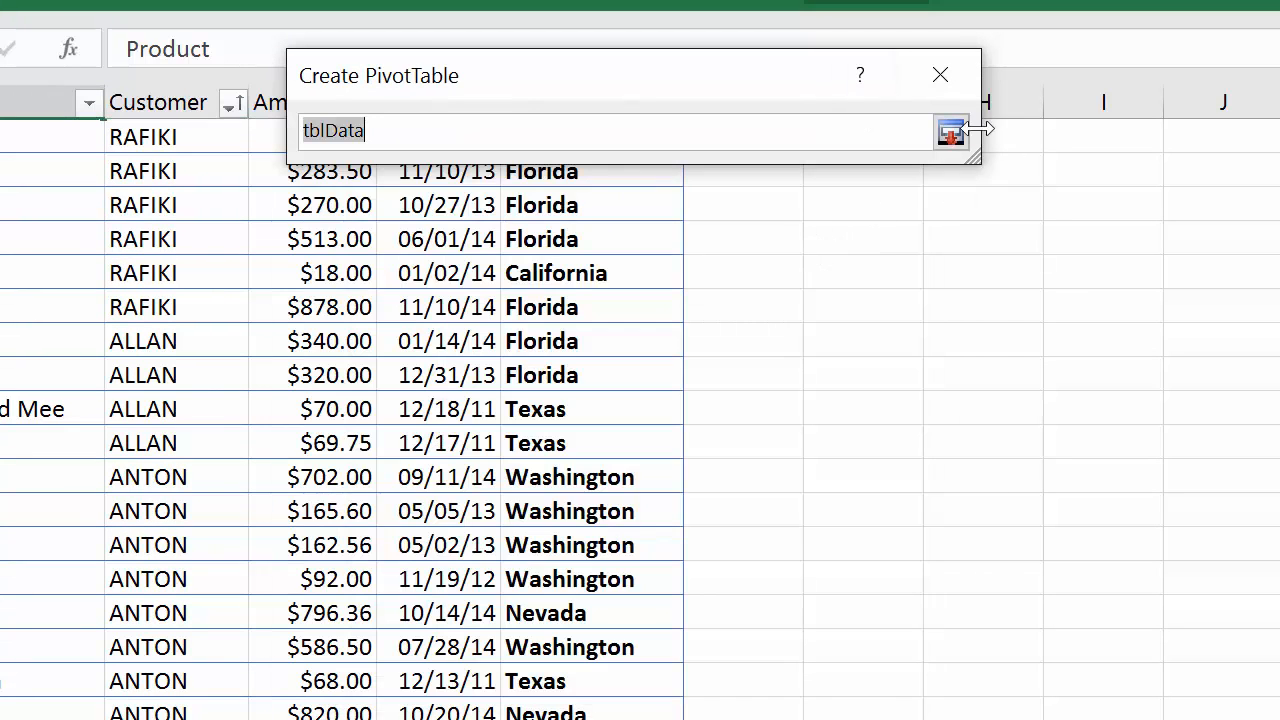
click(941, 76)
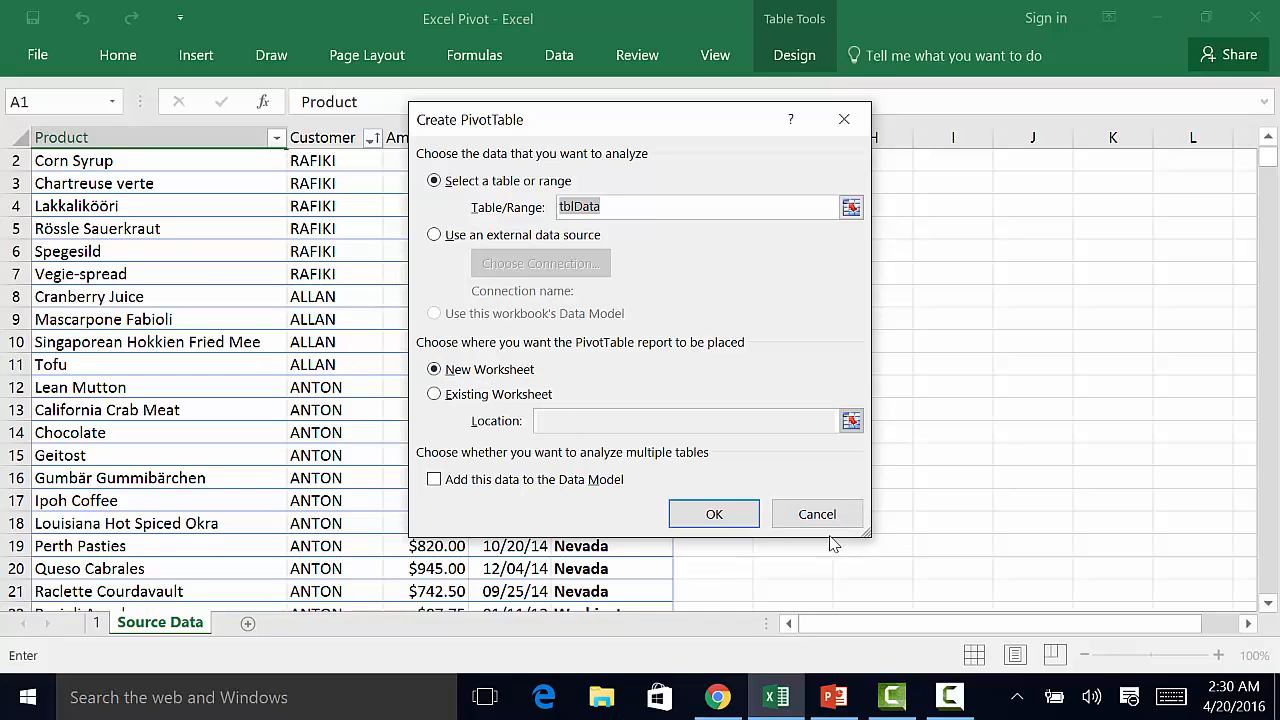
click(717, 514)
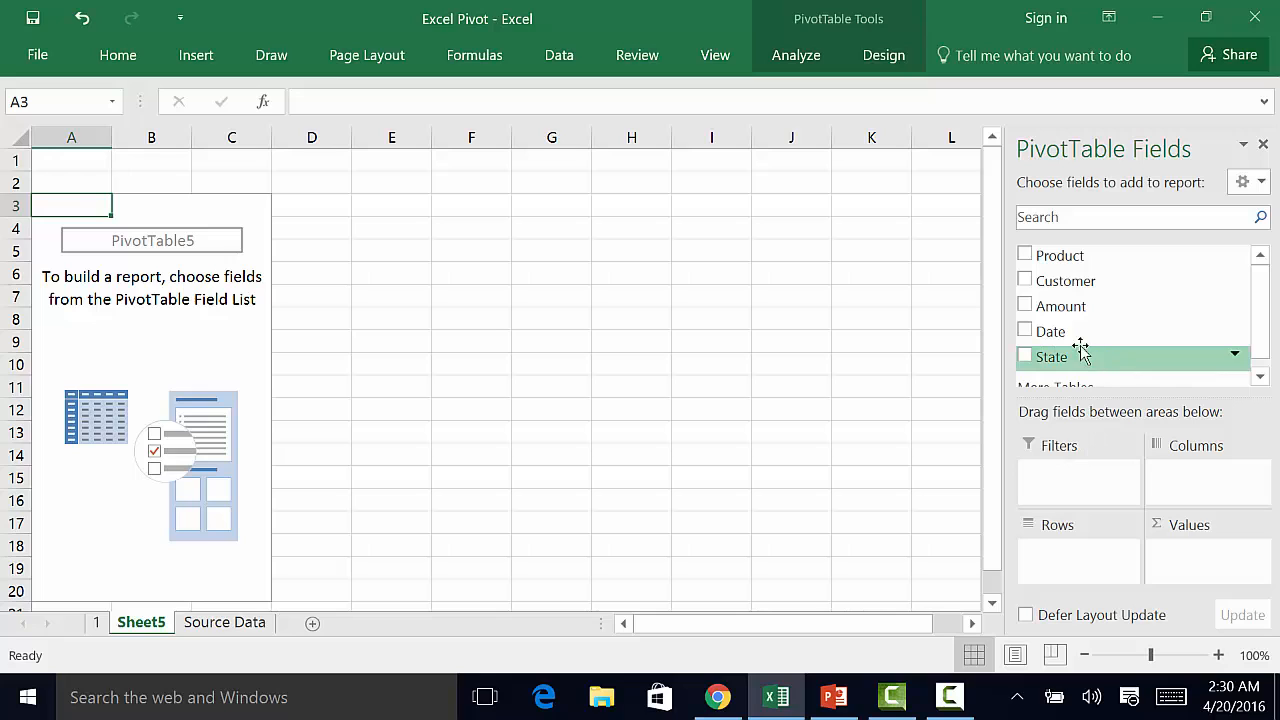
Add the Date field to the PivotTable rows and compare it with the dates on the Source Data sheet.
drag(1068, 342, 1064, 563)
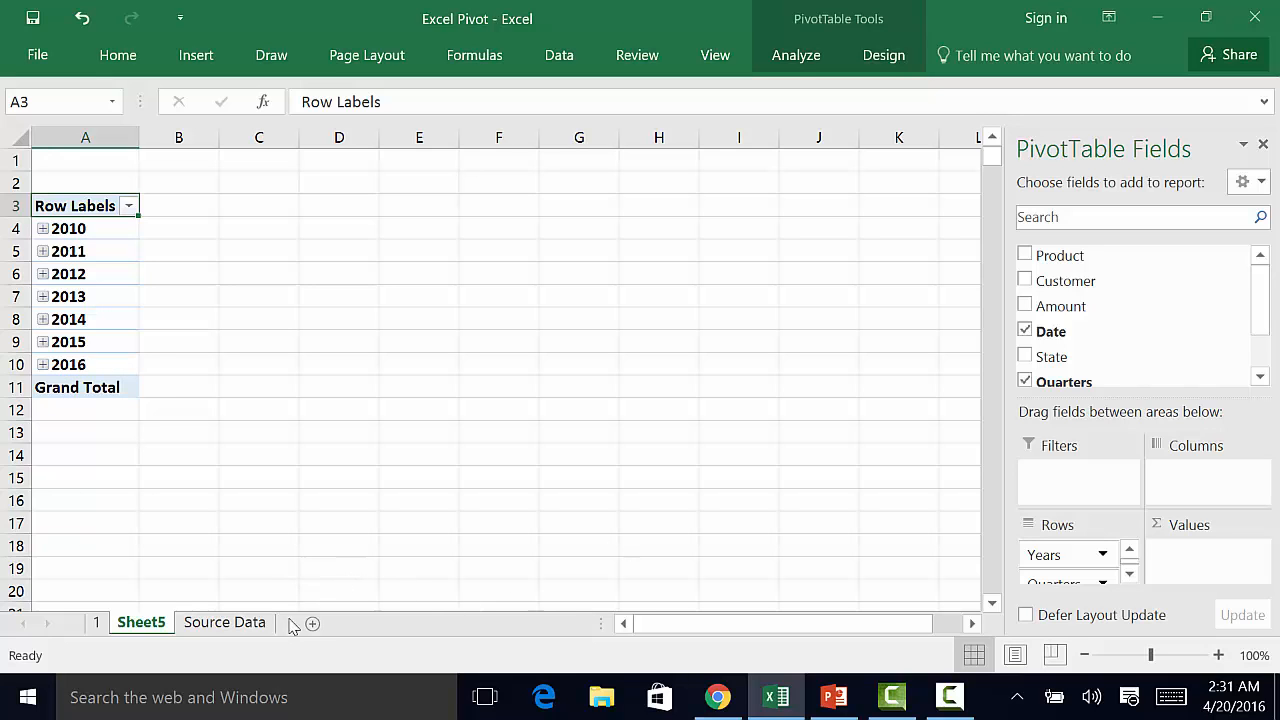
click(250, 626)
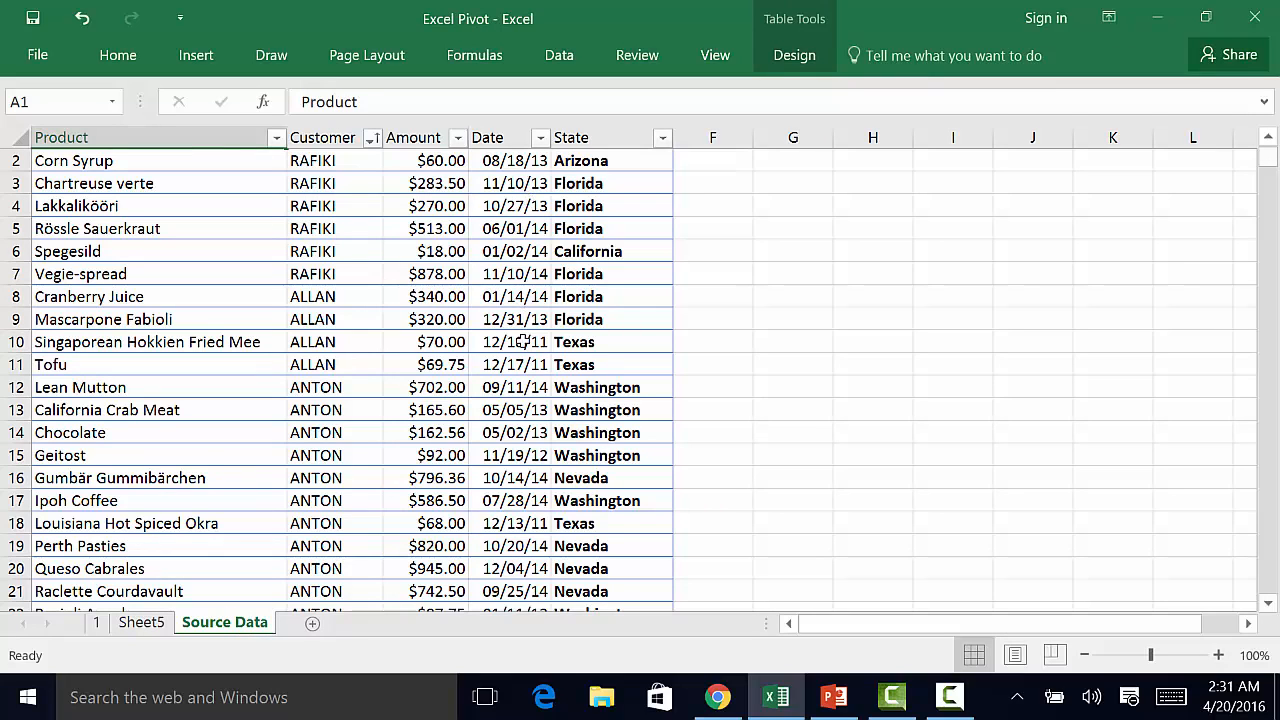
click(145, 622)
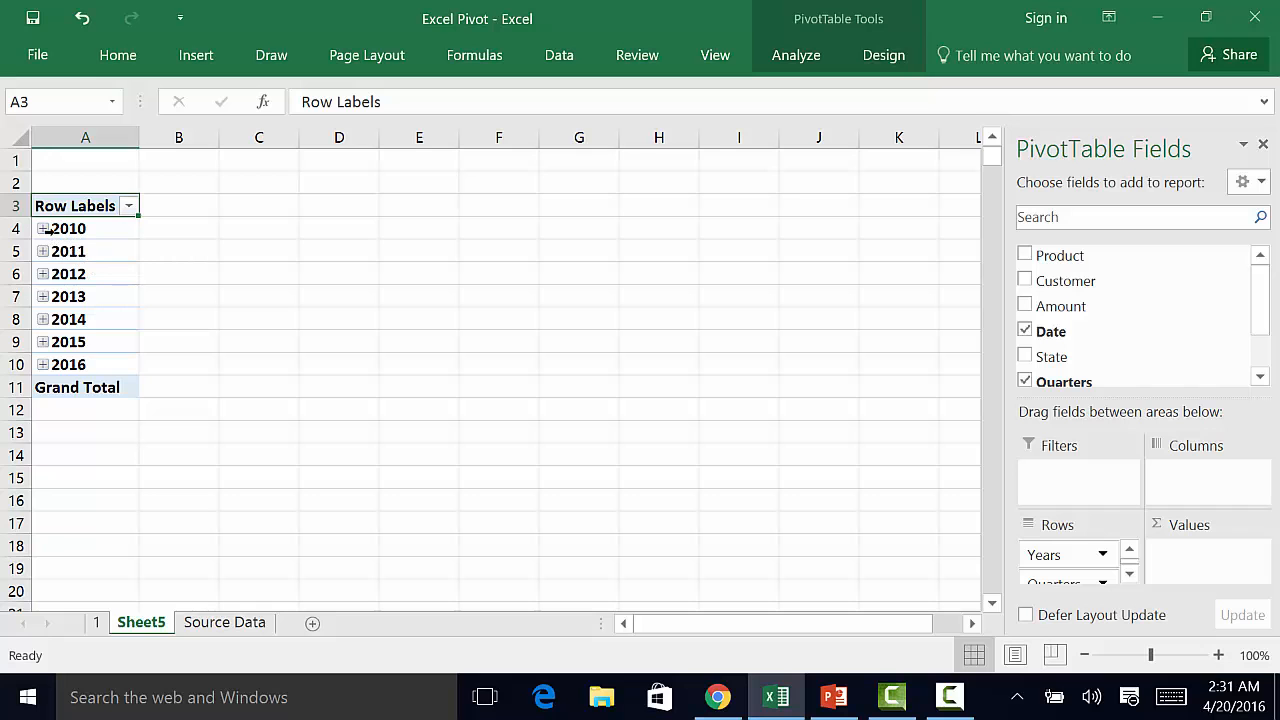
Group the PivotTable's date rows by Quarters and Years only, leaving out Months.
click(47, 230)
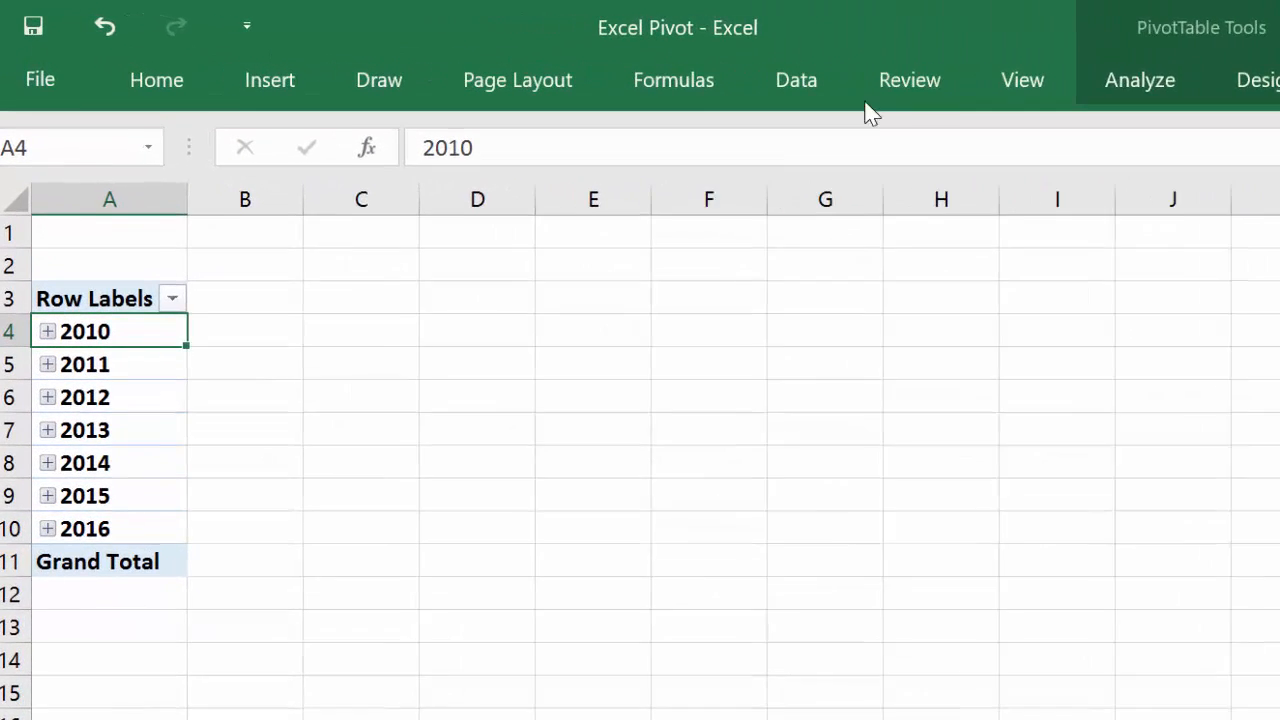
click(1199, 90)
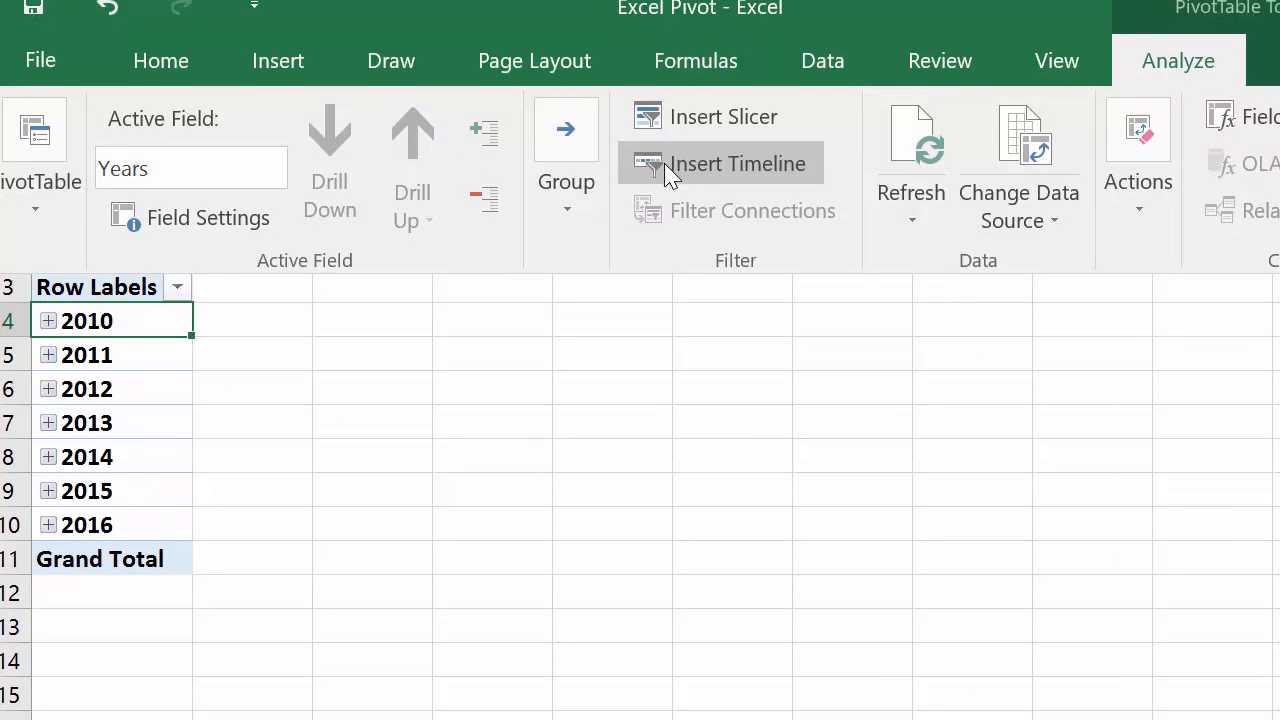
click(566, 205)
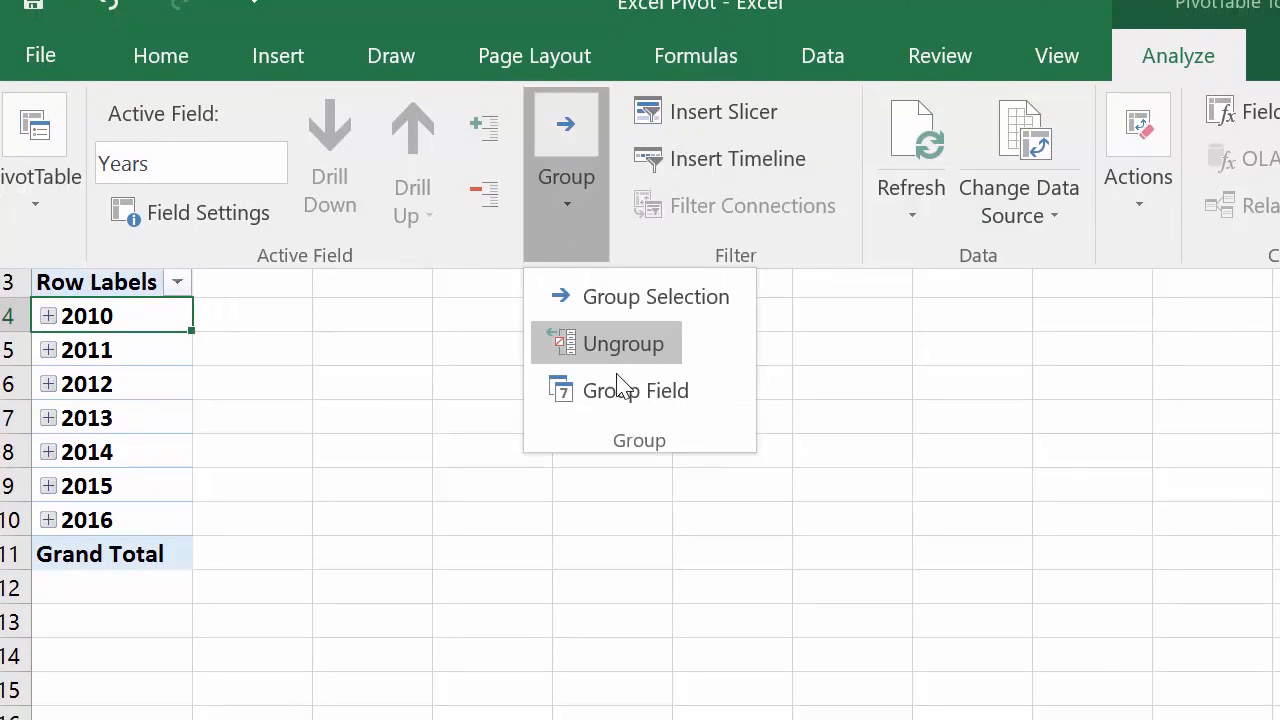
click(620, 300)
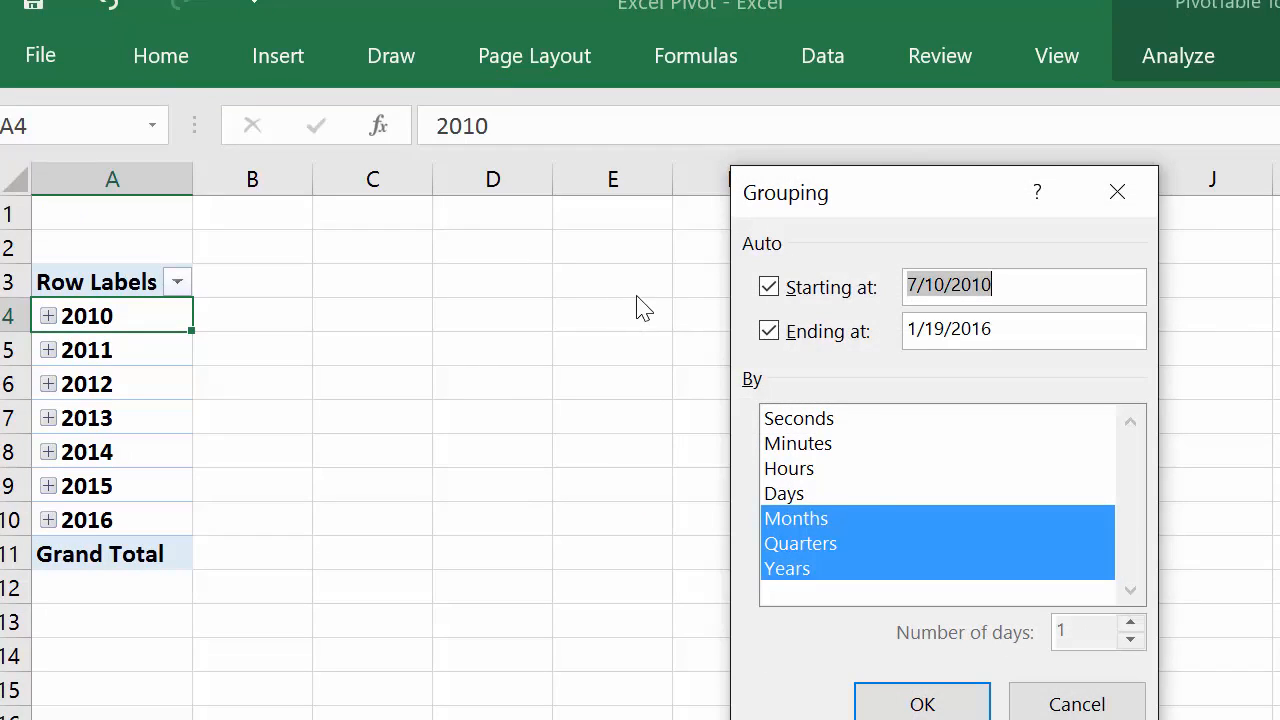
click(811, 524)
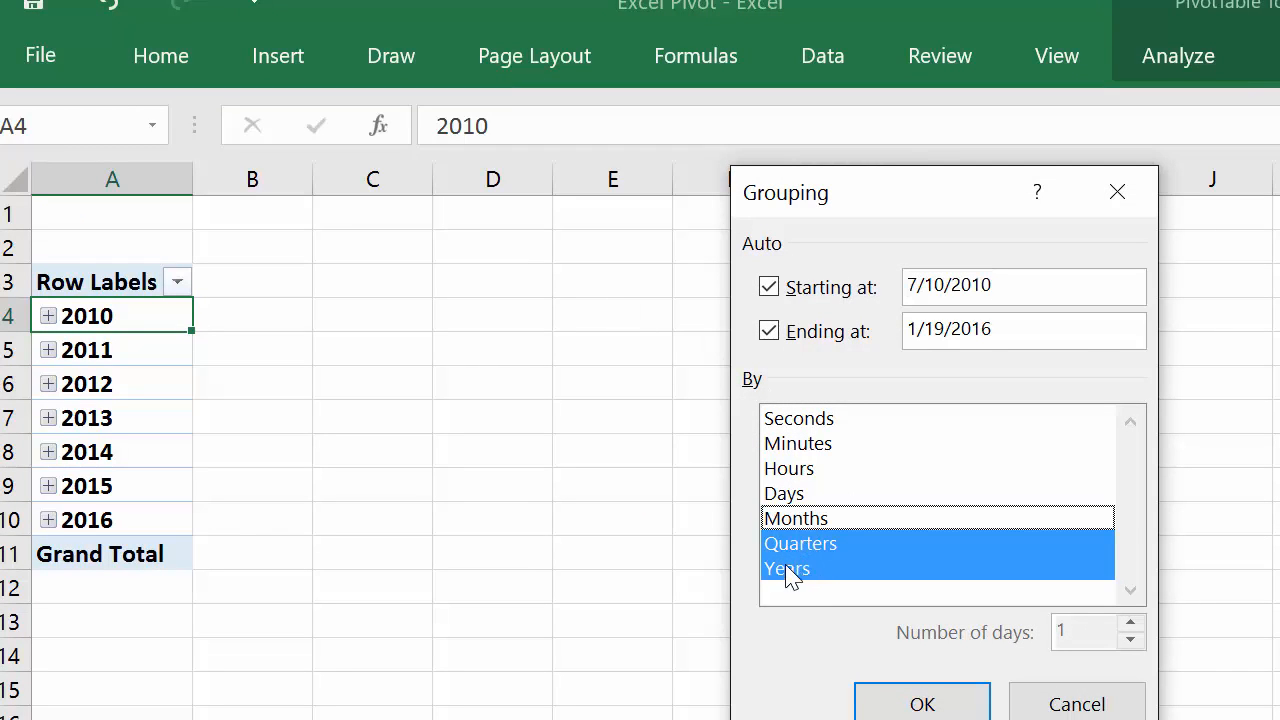
click(785, 546)
click(788, 566)
click(796, 544)
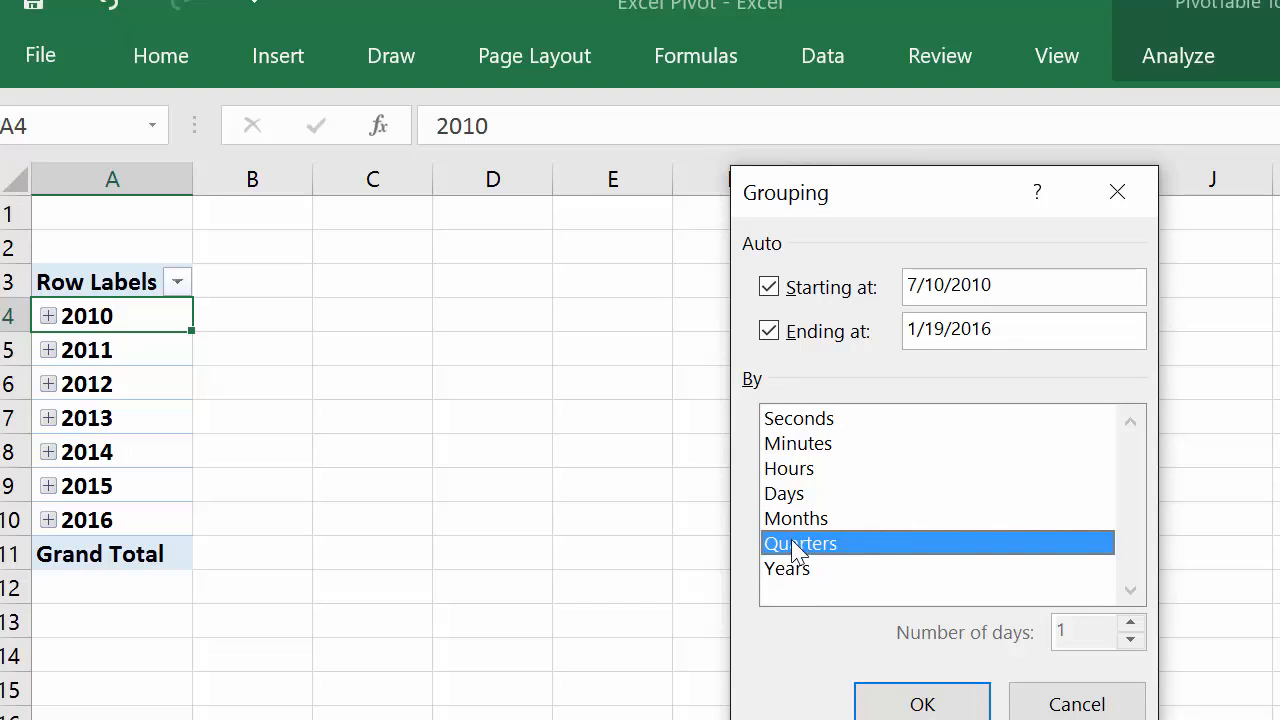
click(790, 568)
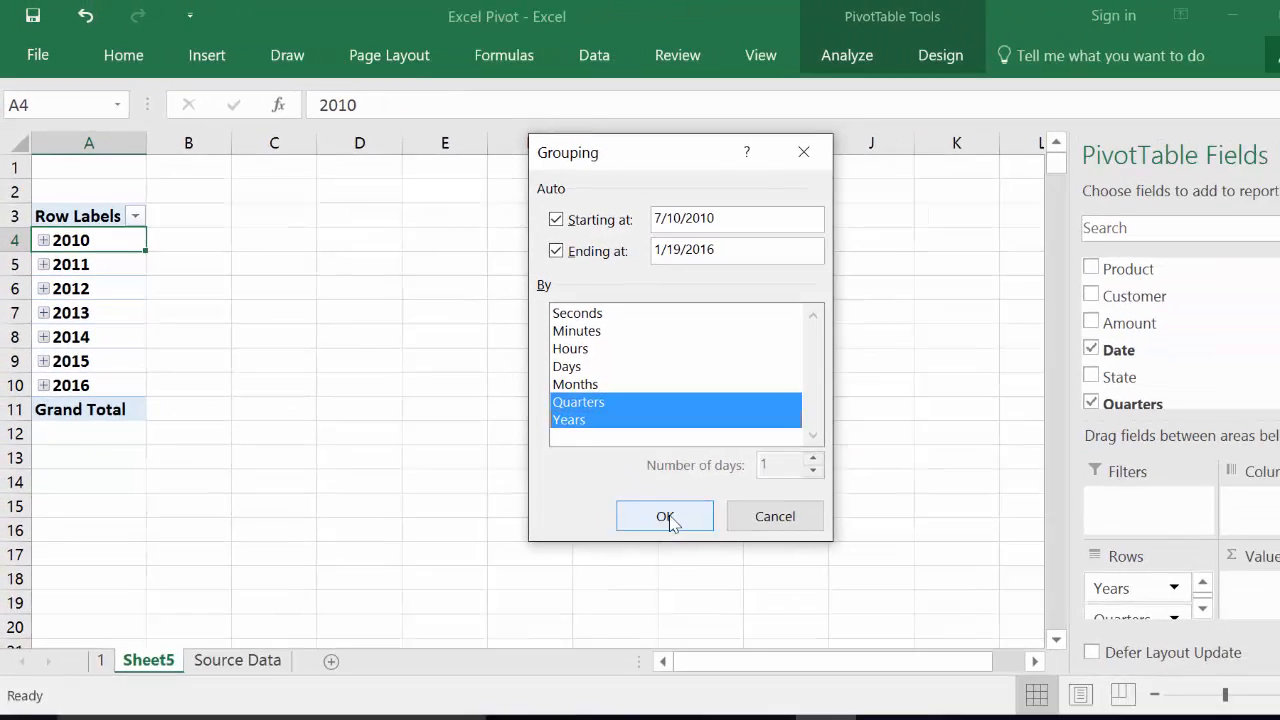
click(922, 704)
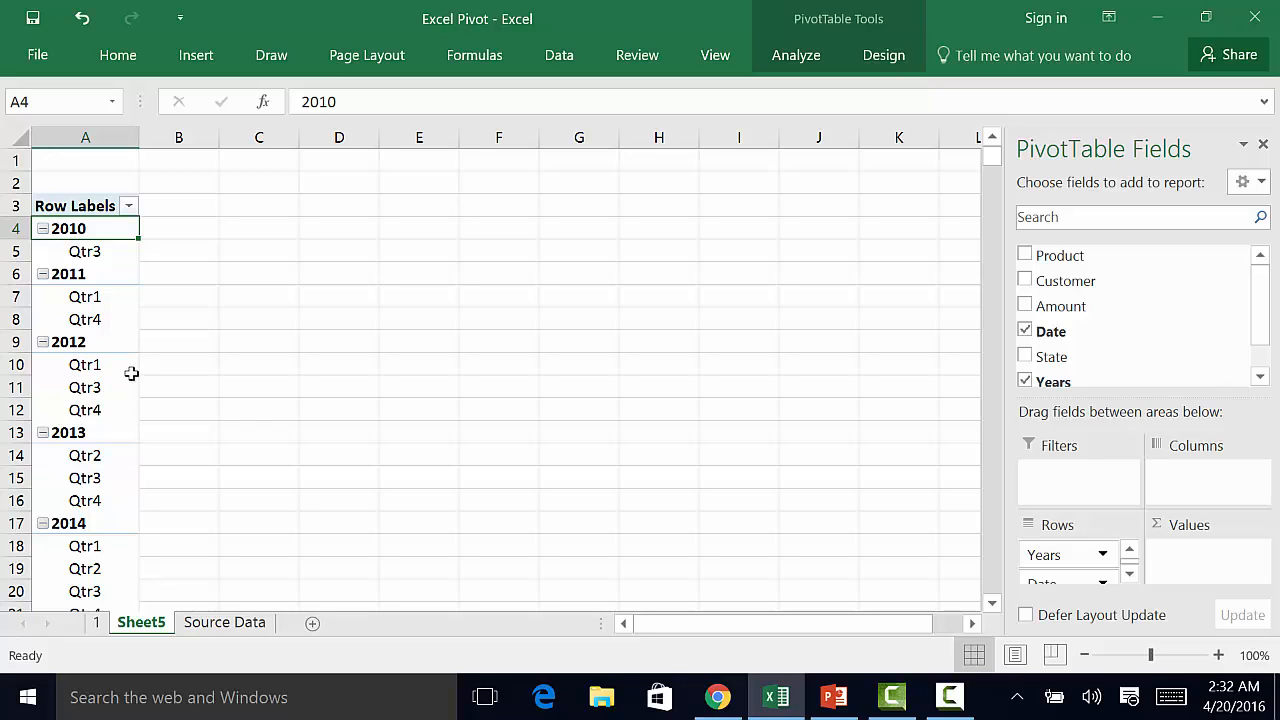
Regroup the PivotTable's date rows by Months only, without Quarters and Years.
scroll(131, 368, down, 4)
scroll(125, 365, up, 3)
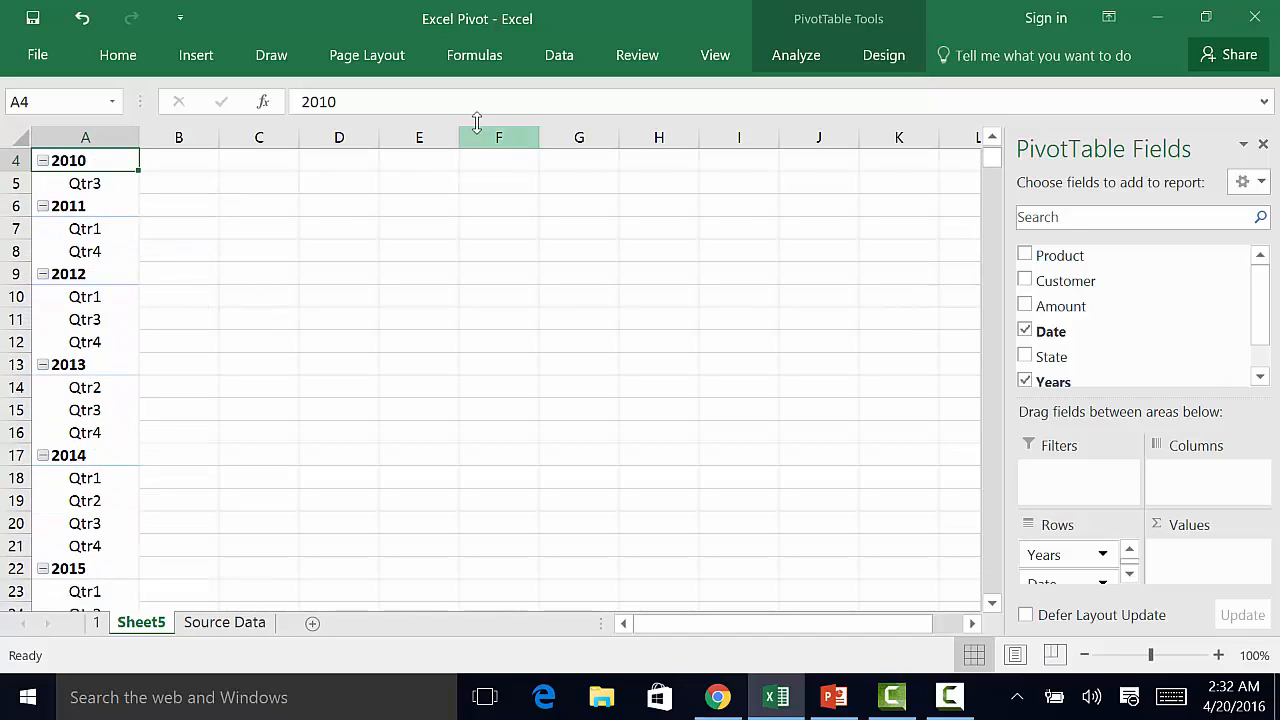
click(94, 183)
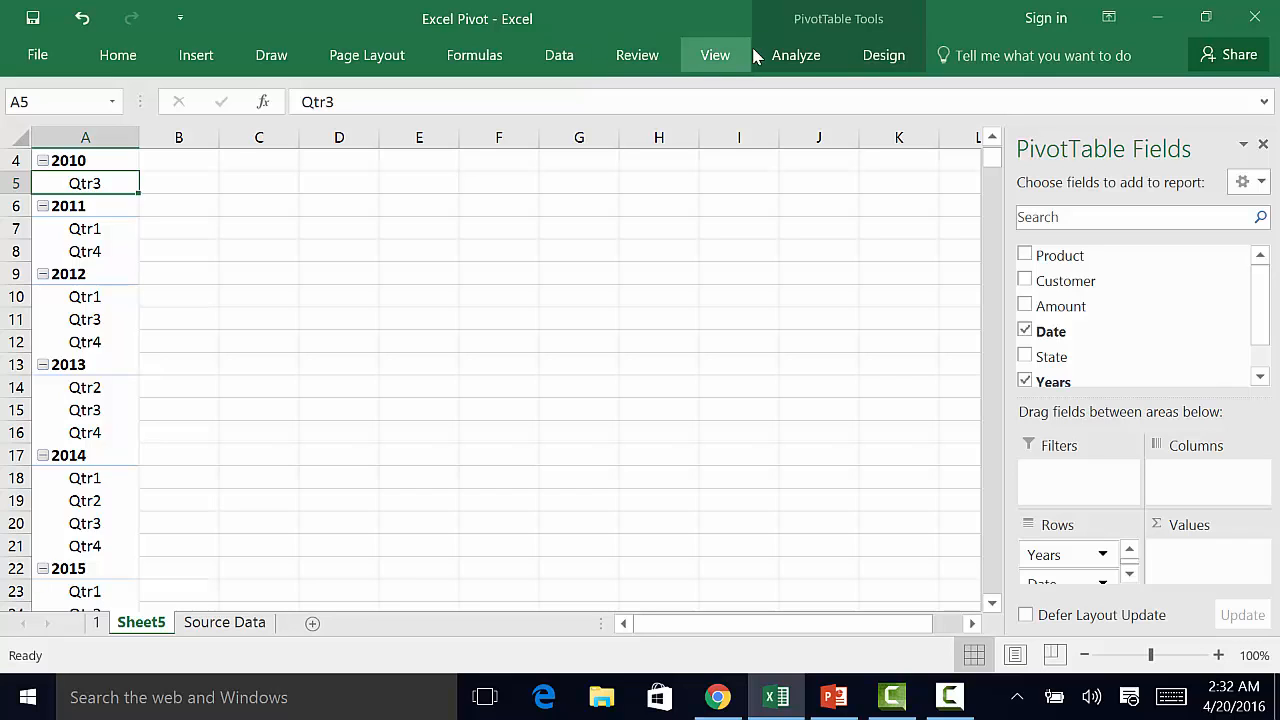
click(793, 56)
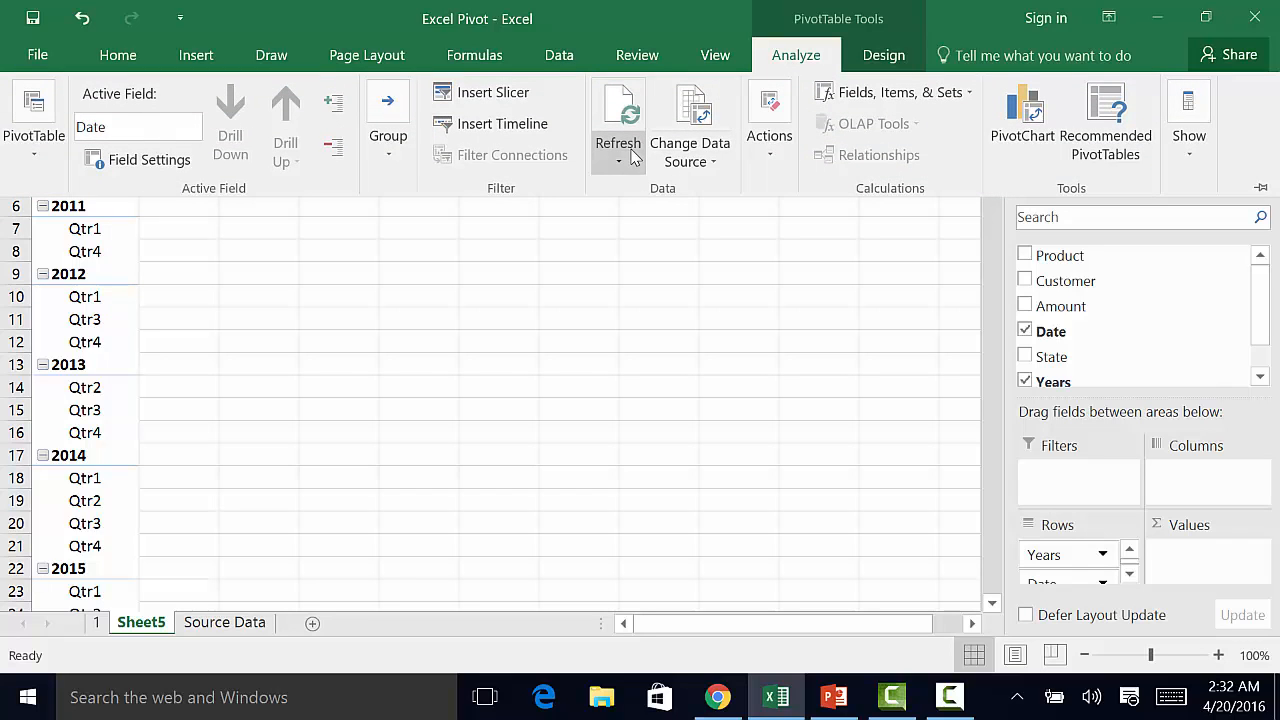
click(393, 150)
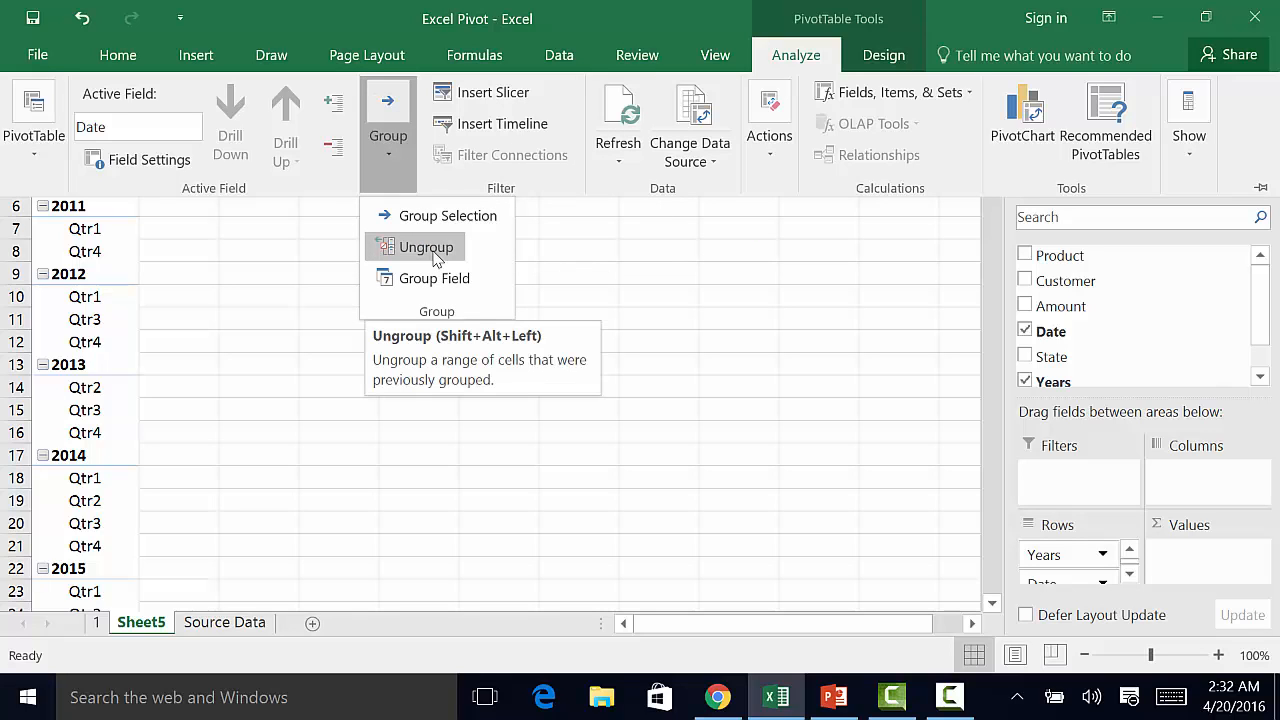
click(430, 218)
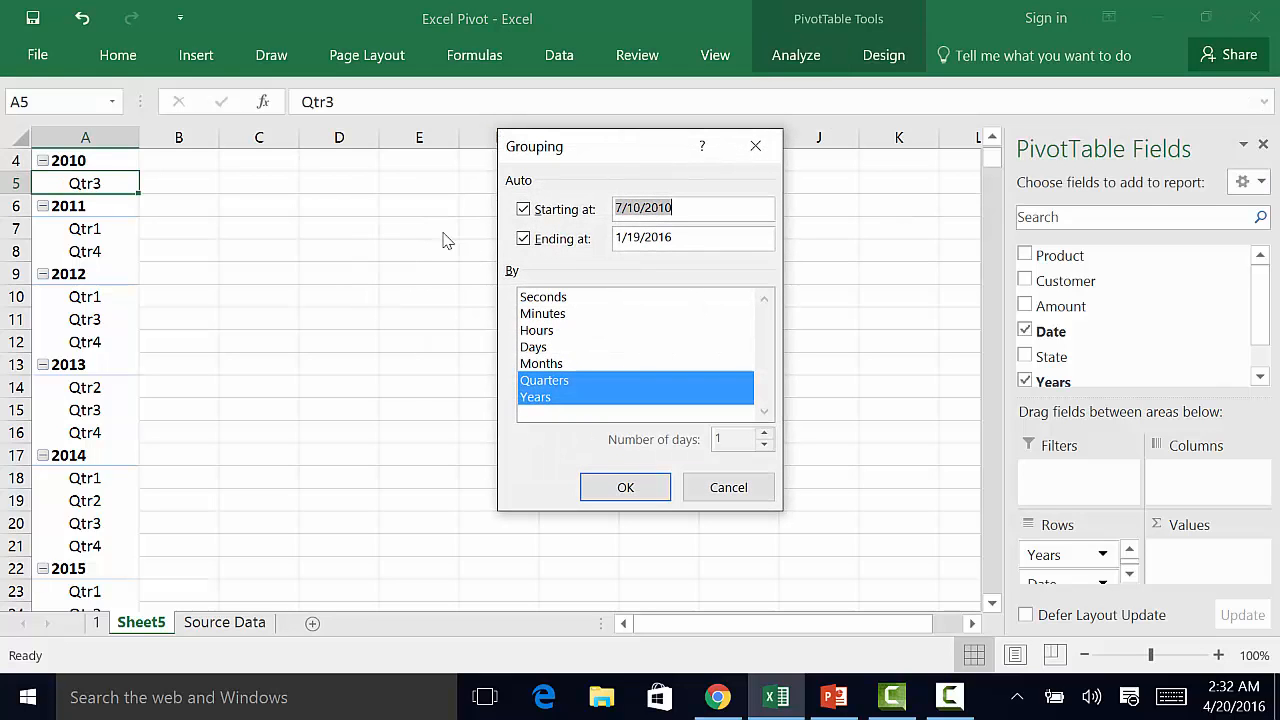
click(547, 384)
click(548, 398)
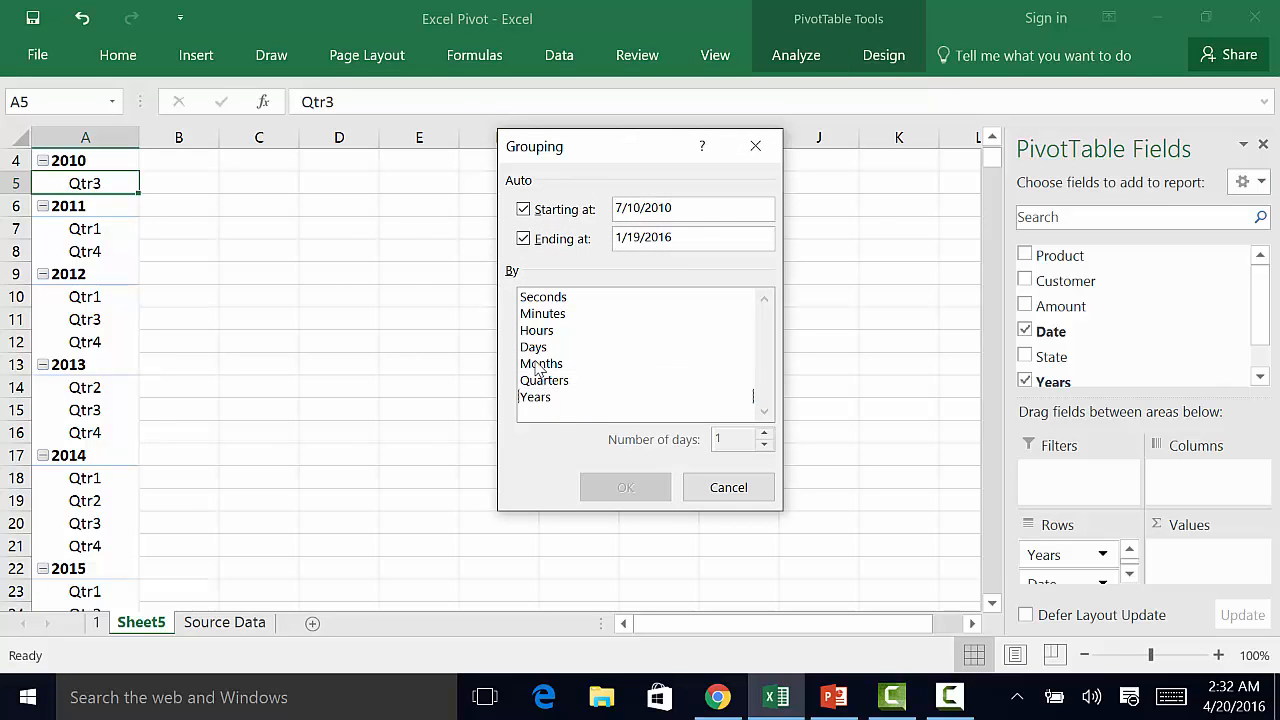
click(538, 365)
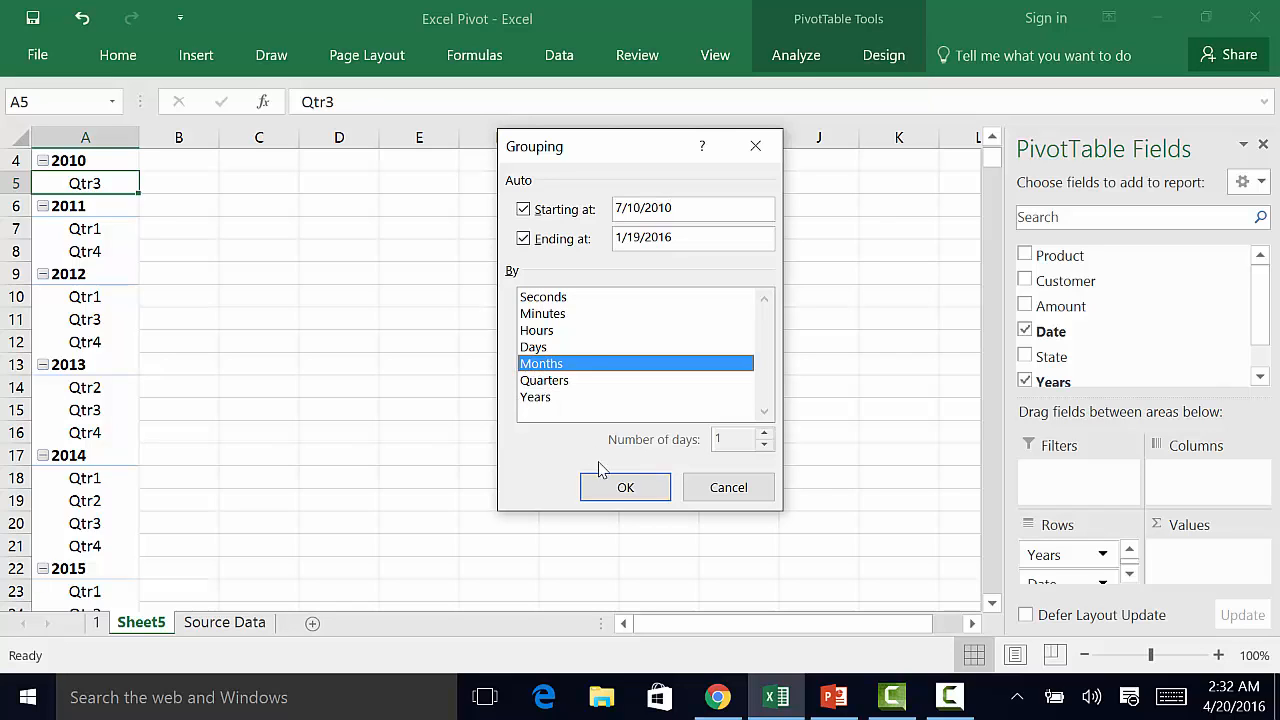
click(622, 486)
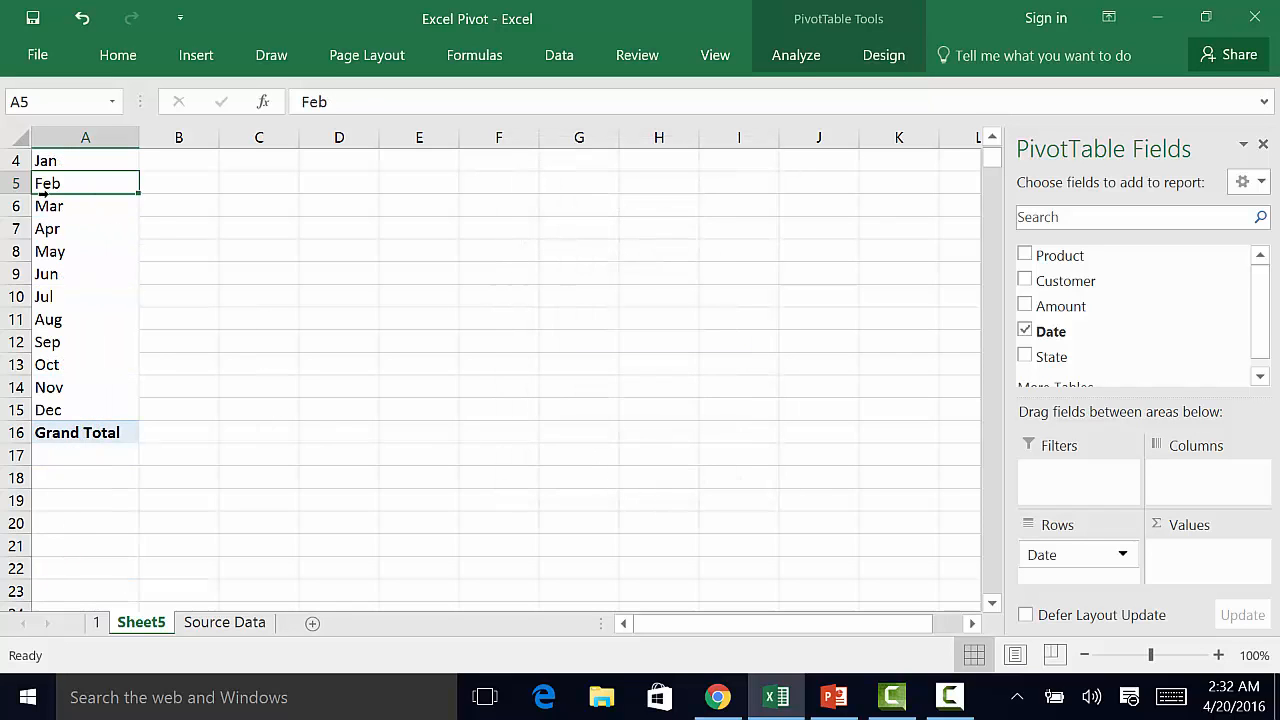
Add the Amount field to the PivotTable values as a sum.
scroll(96, 196, up, 1)
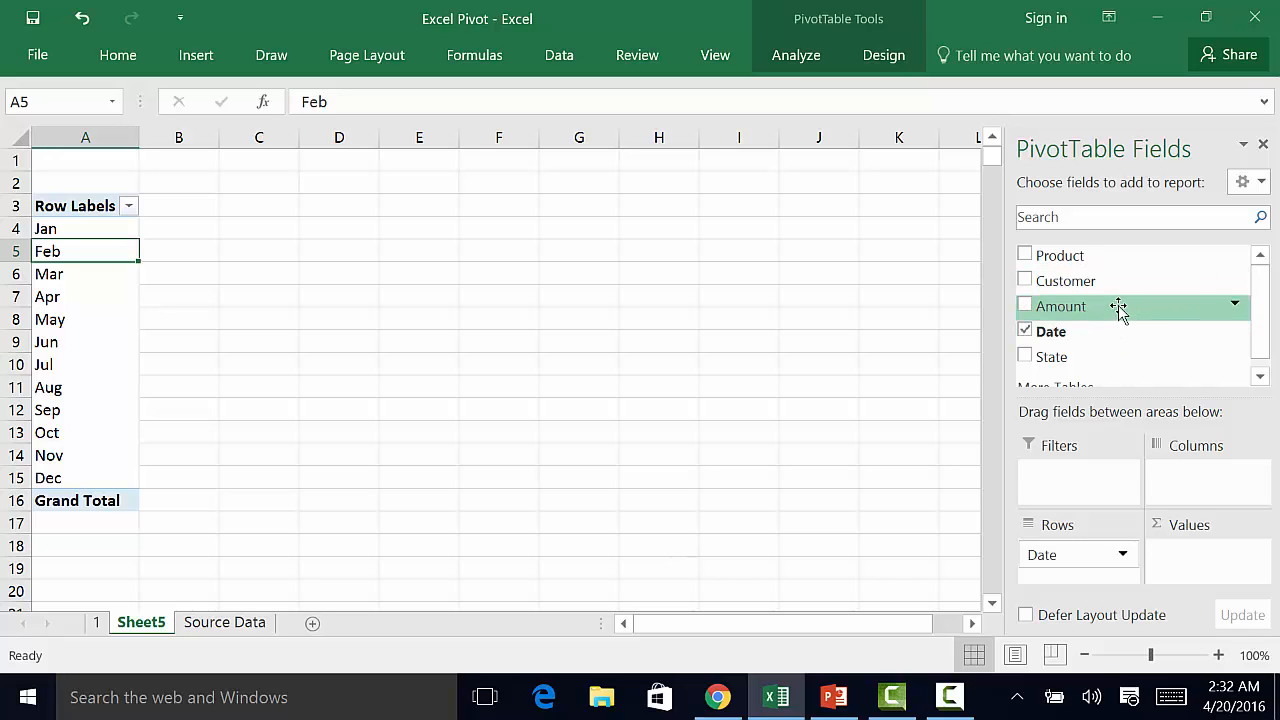
drag(1120, 312, 1212, 558)
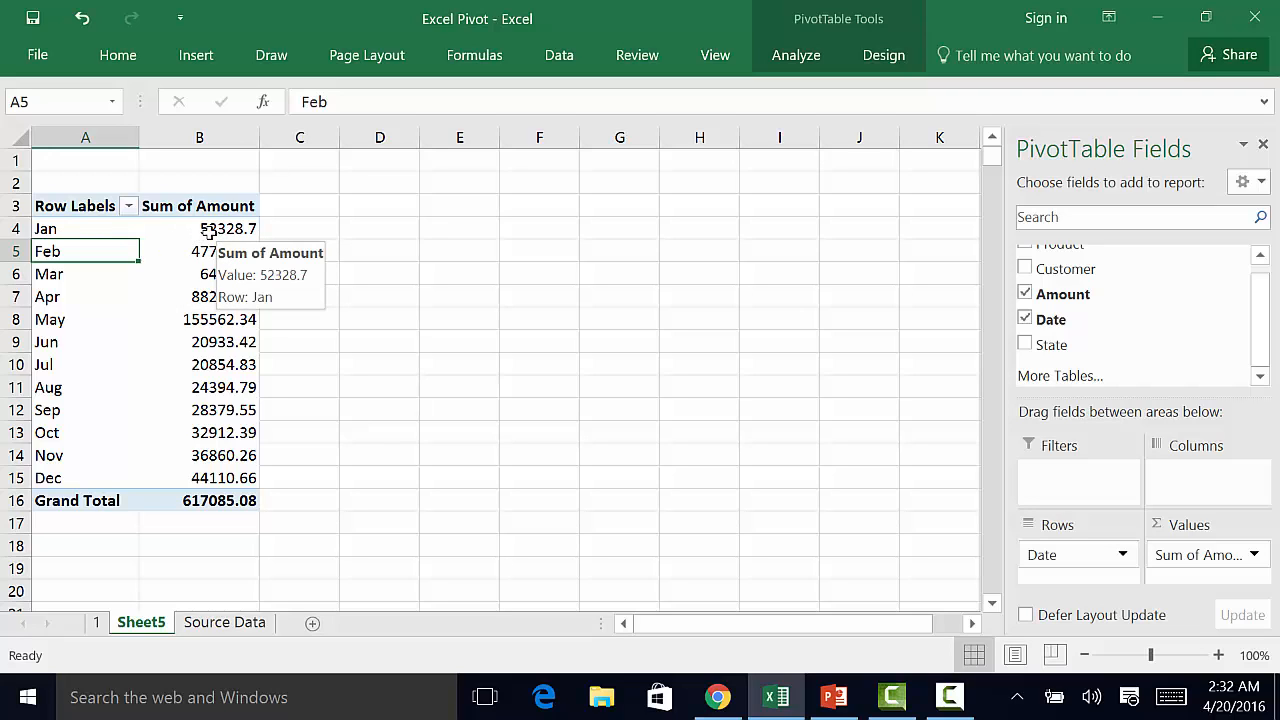
Change the grouping of the monthly date rows to Quarters and Years, with Months deselected.
click(57, 228)
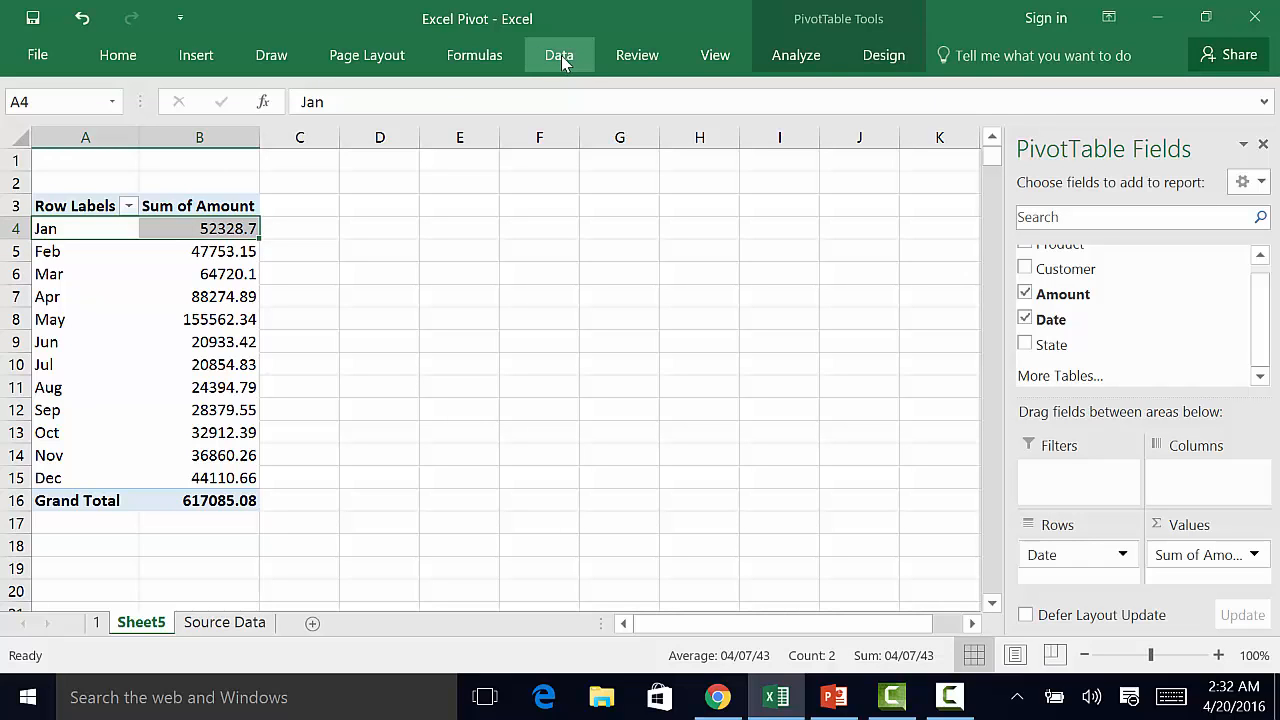
click(808, 55)
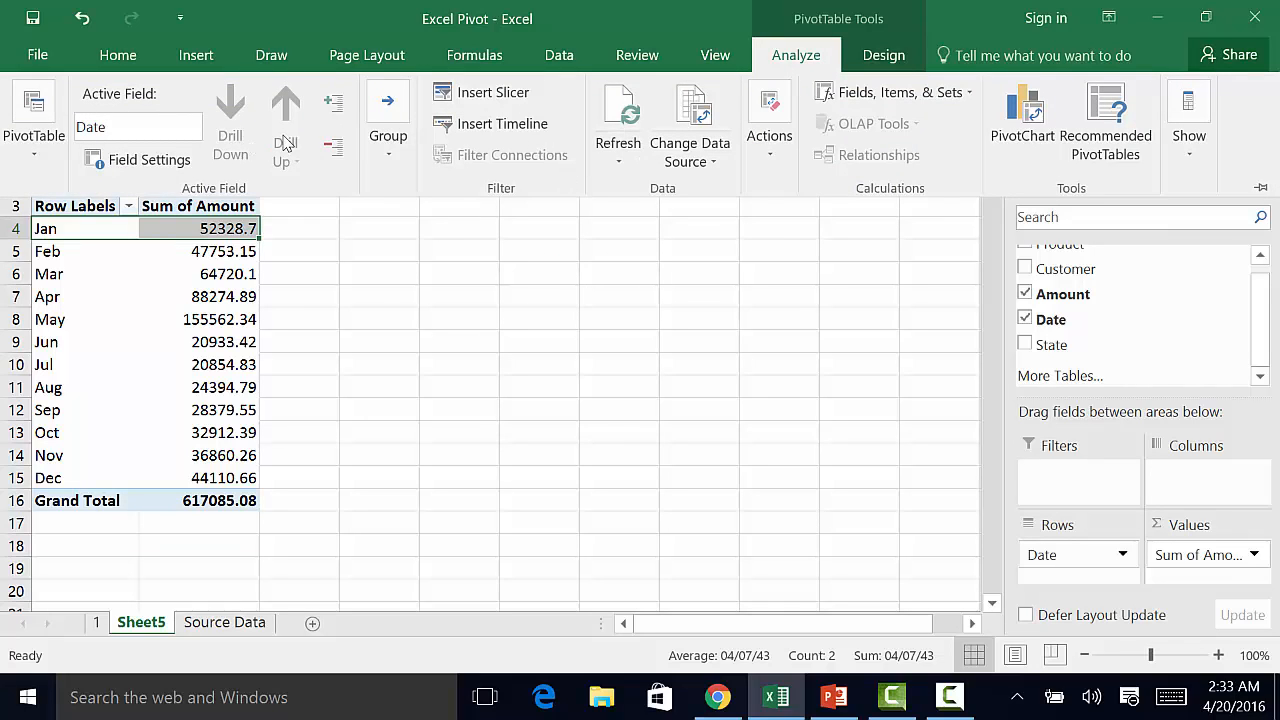
click(387, 133)
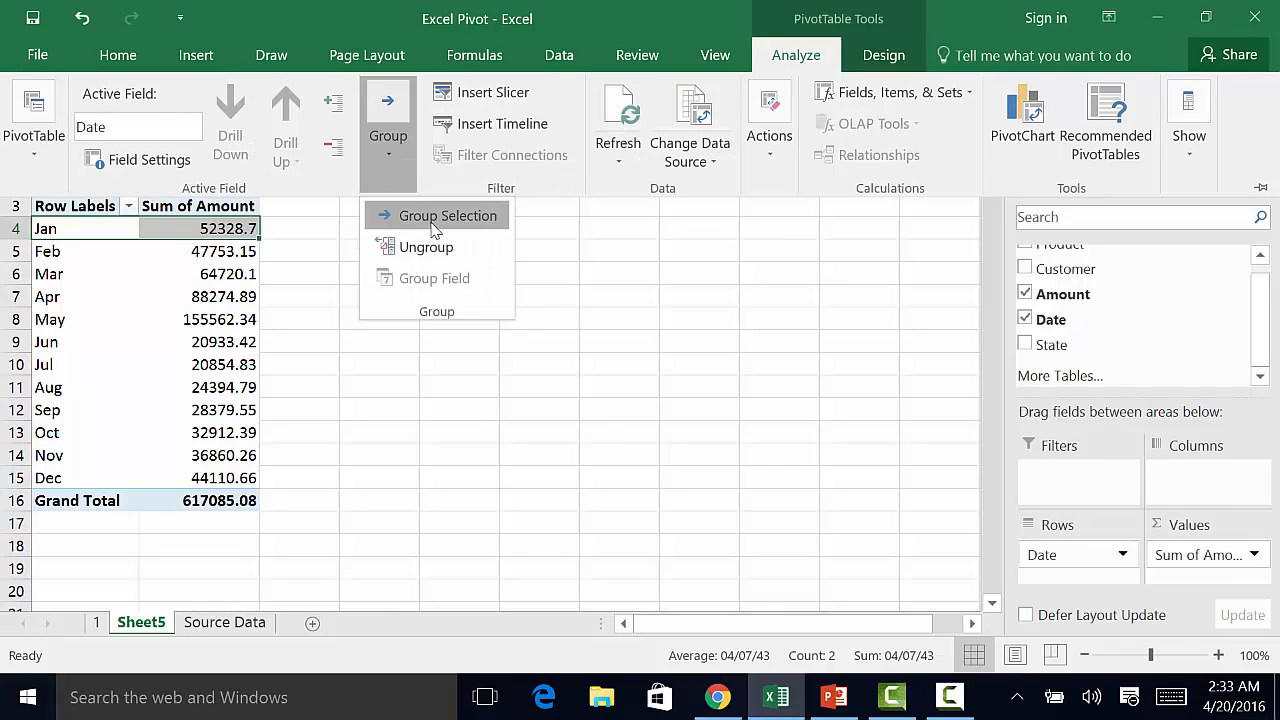
click(435, 217)
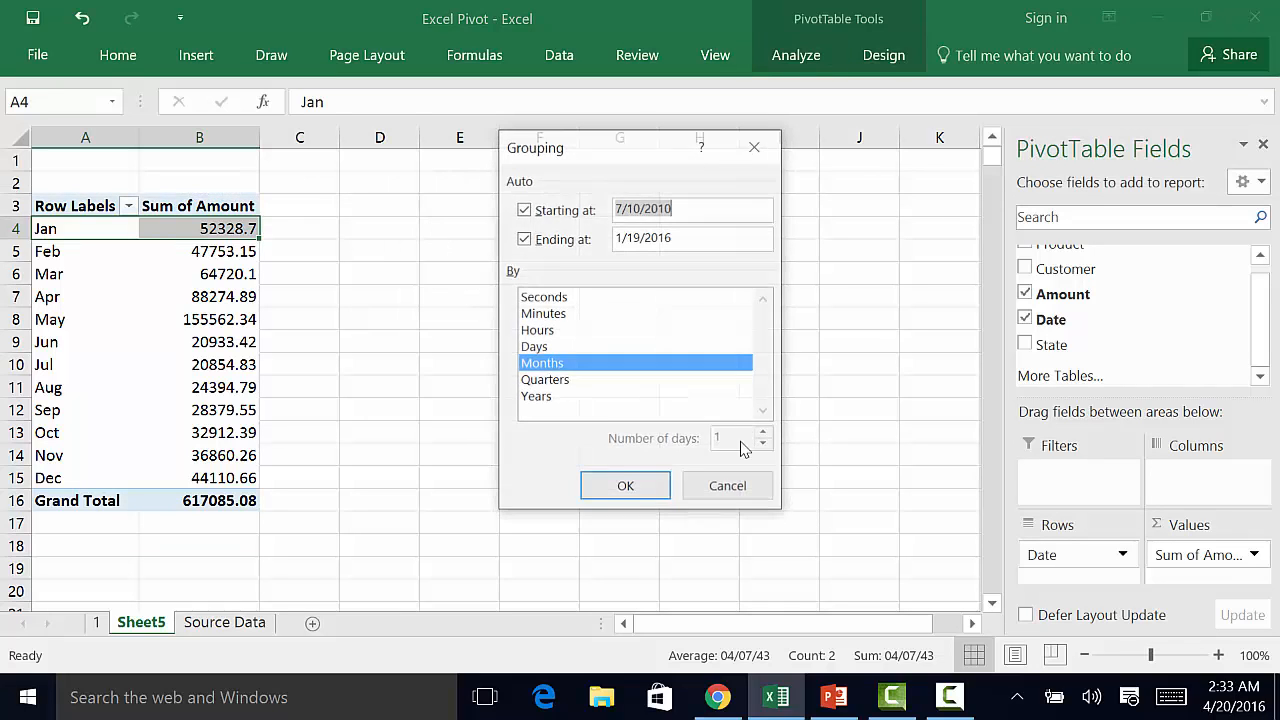
click(548, 381)
click(548, 398)
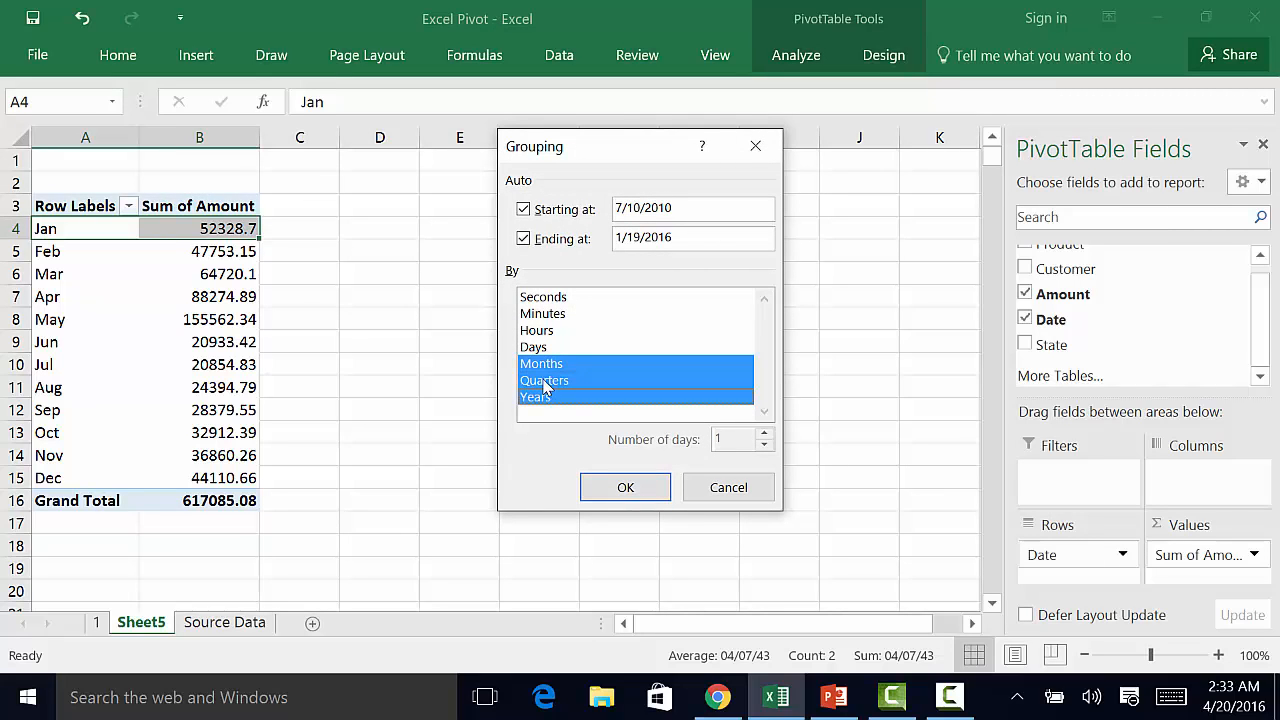
click(546, 365)
click(628, 489)
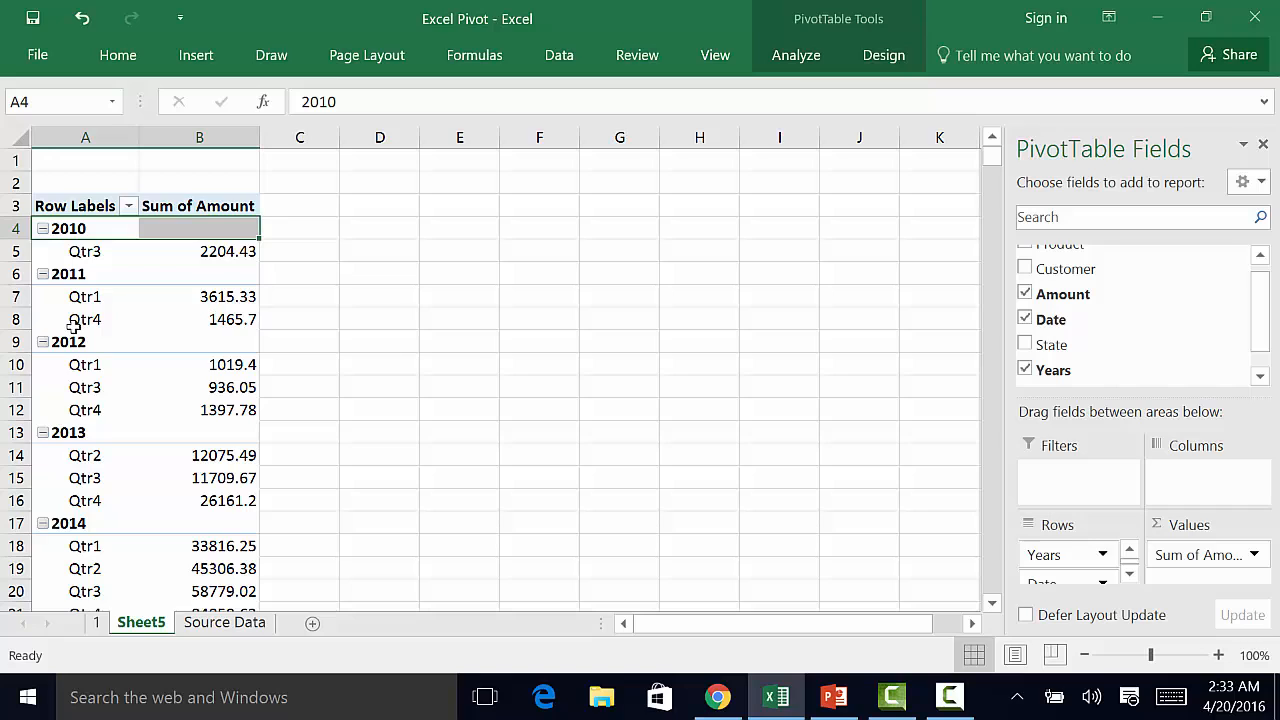
Format the Sum of Amount column as Currency with the $ symbol and 0 decimal places.
mouse_move(233, 326)
click(234, 139)
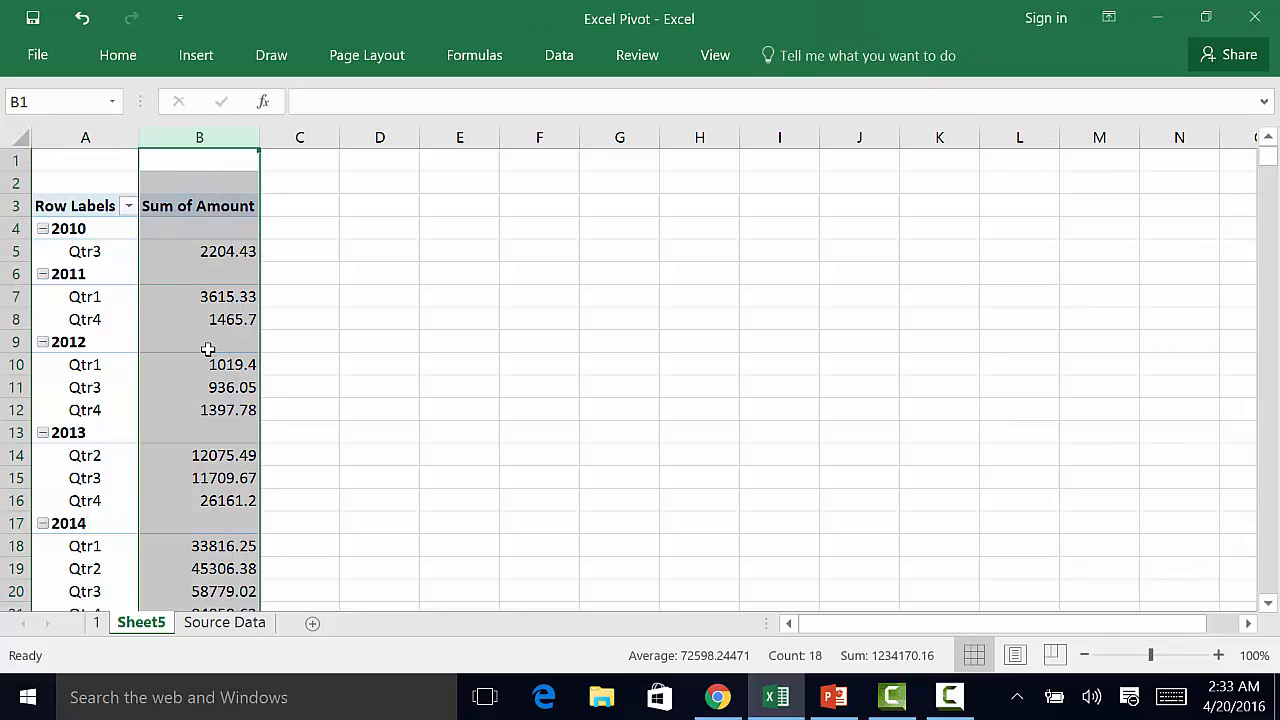
right_click(196, 227)
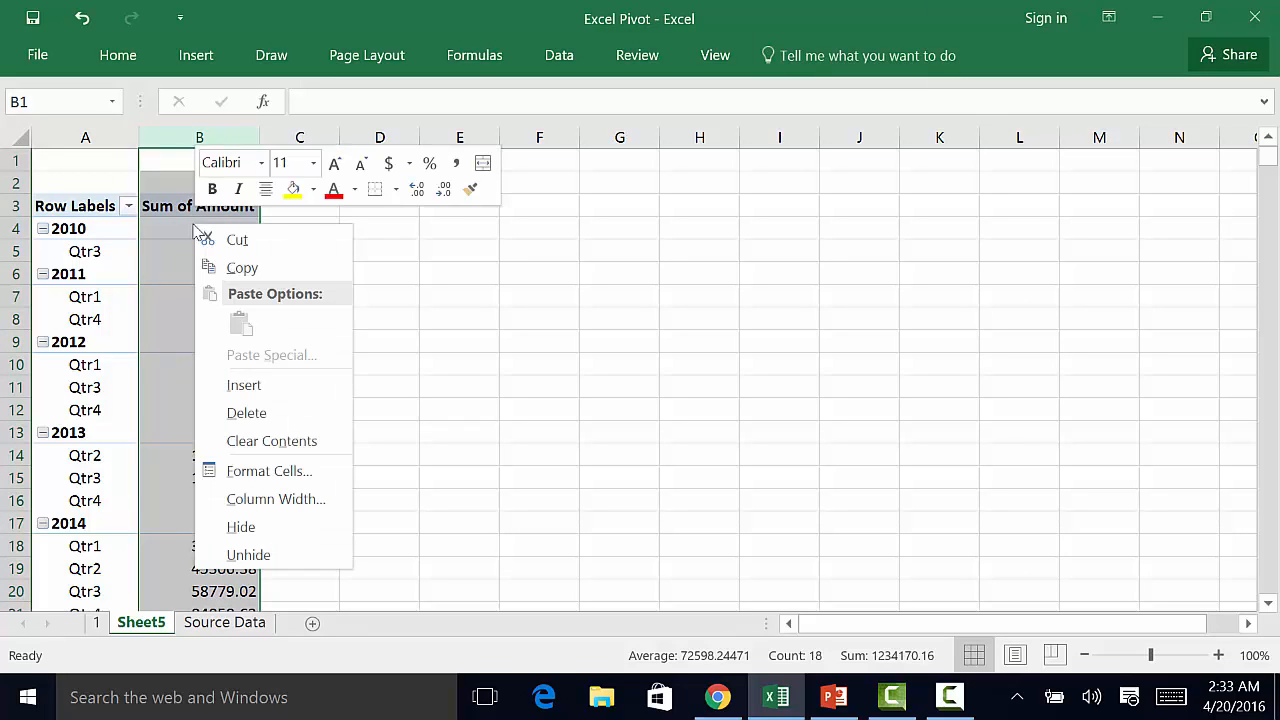
click(263, 472)
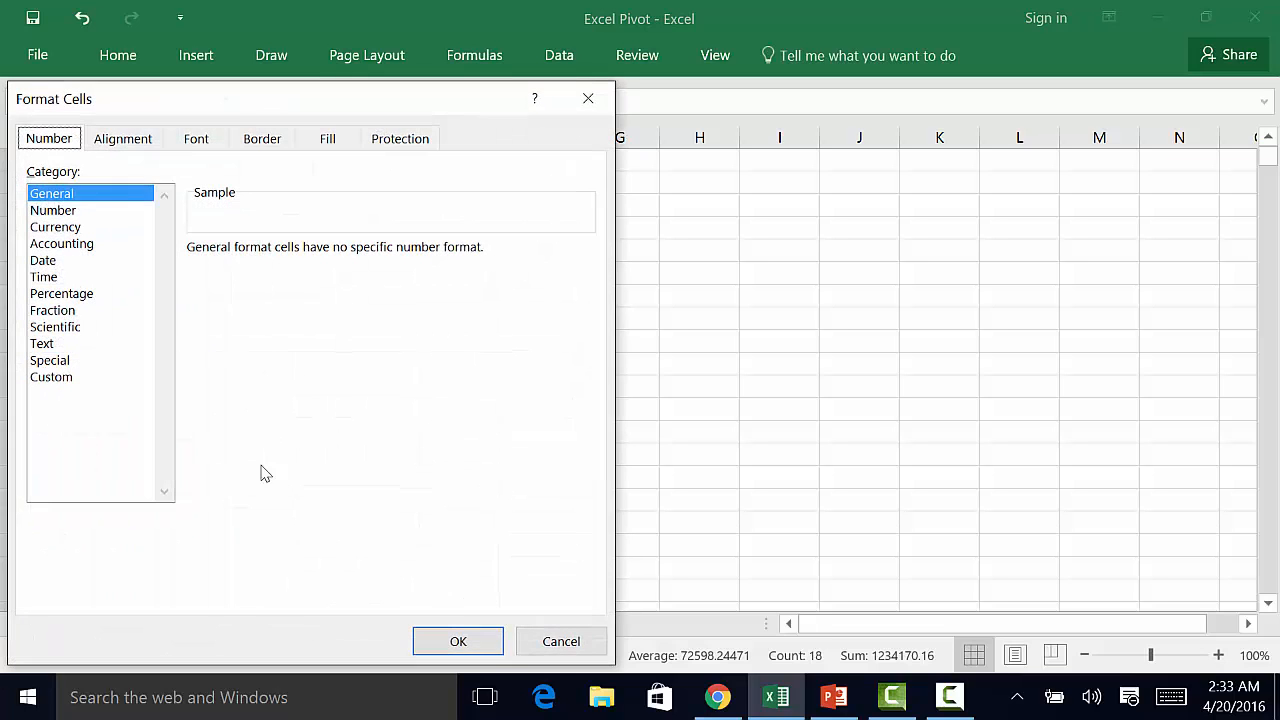
click(52, 227)
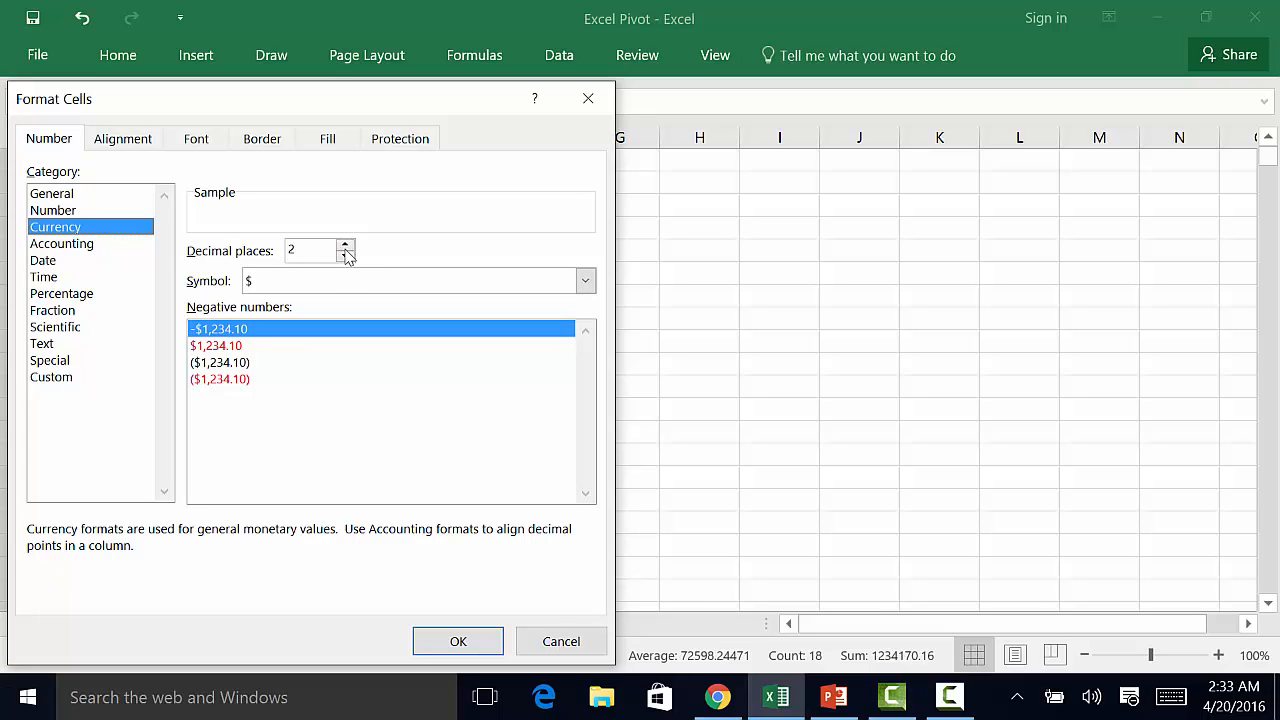
click(345, 256)
click(345, 256)
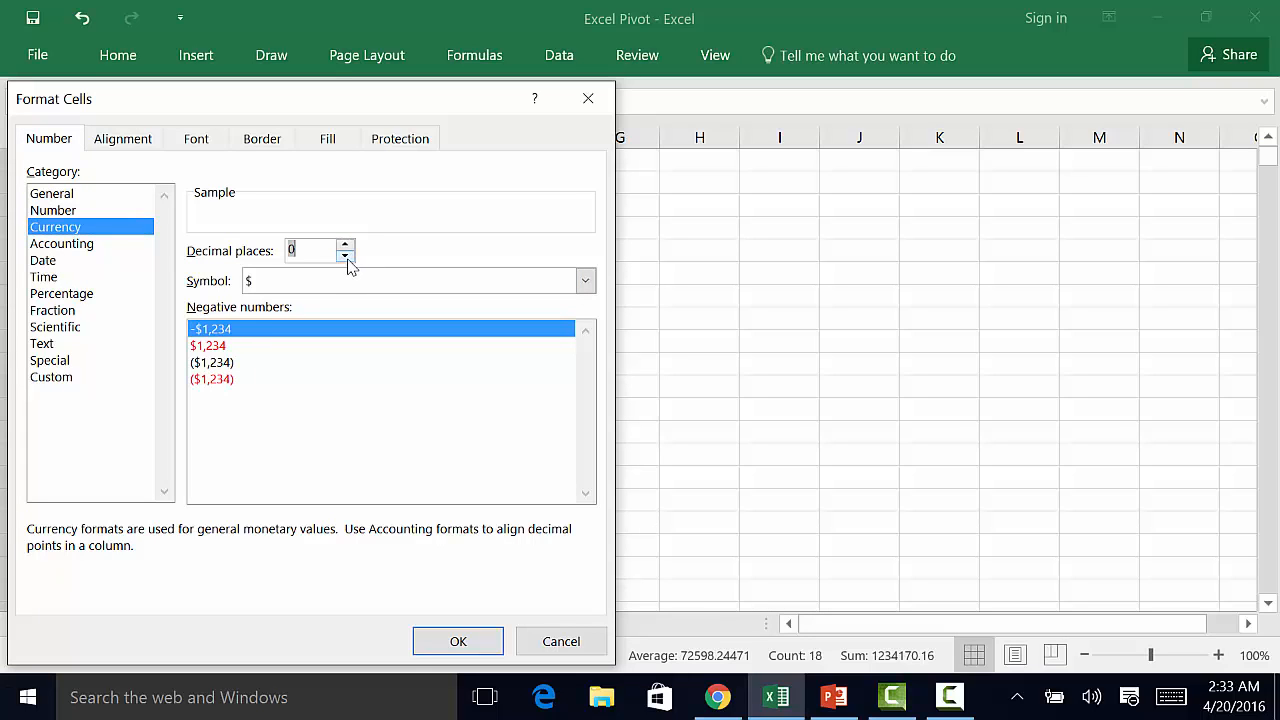
click(458, 641)
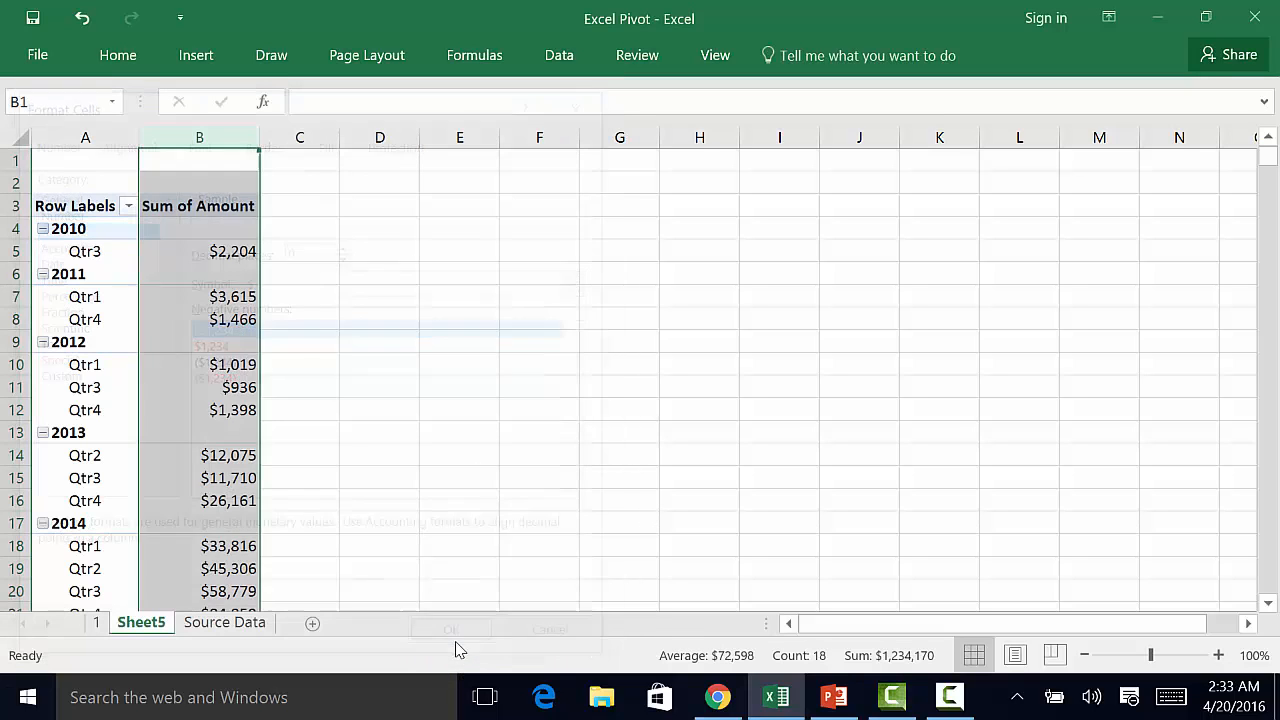
click(370, 389)
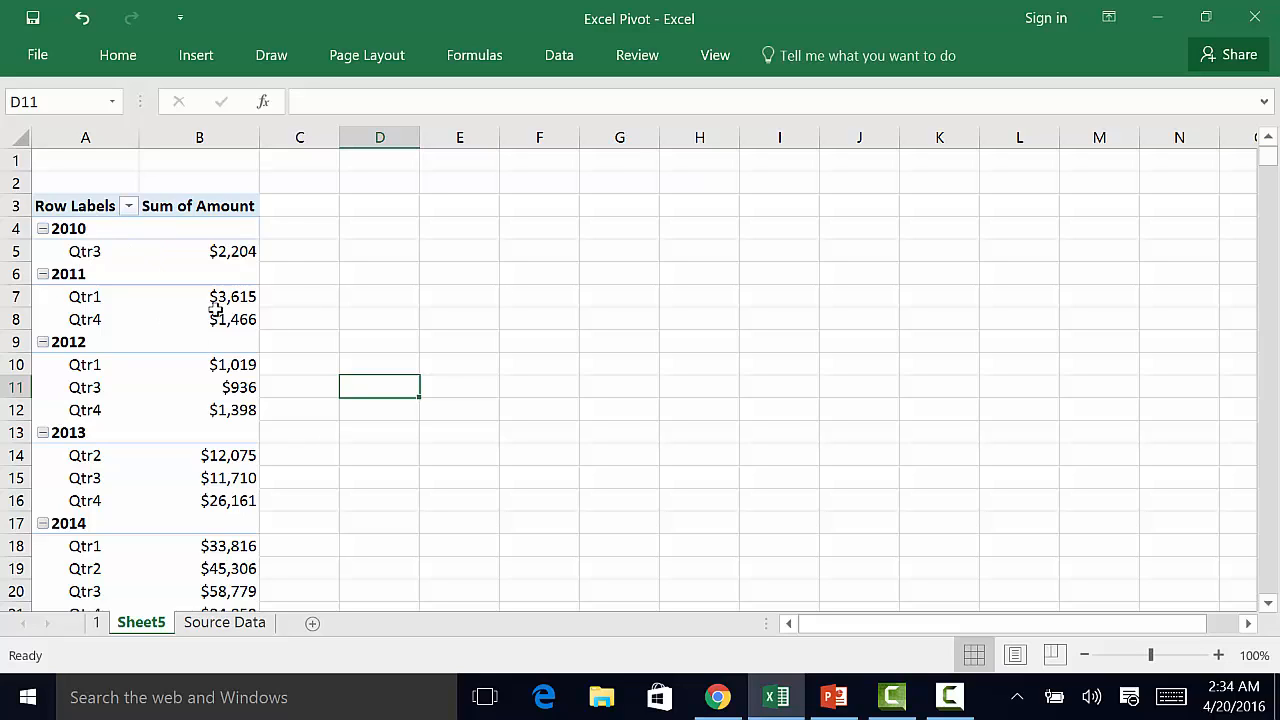
Collapse the entire Years field in the PivotTable so that only the yearly rows are shown without their quarters.
click(69, 278)
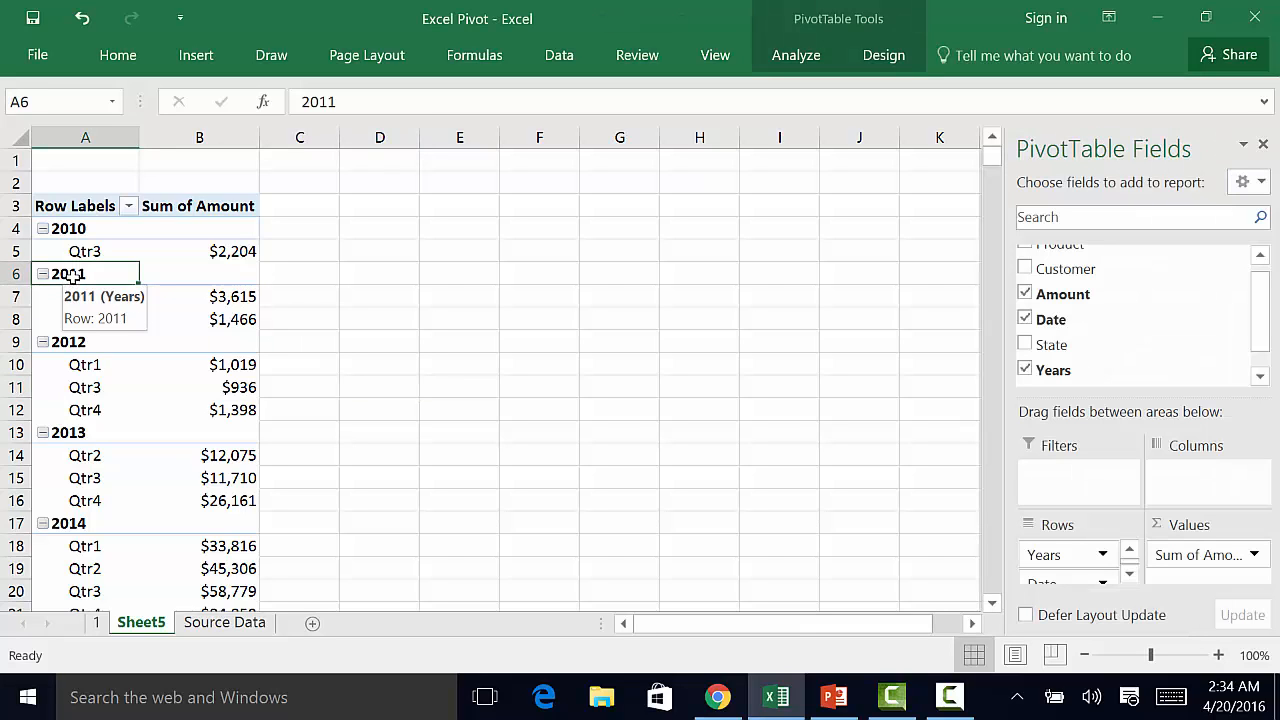
click(796, 58)
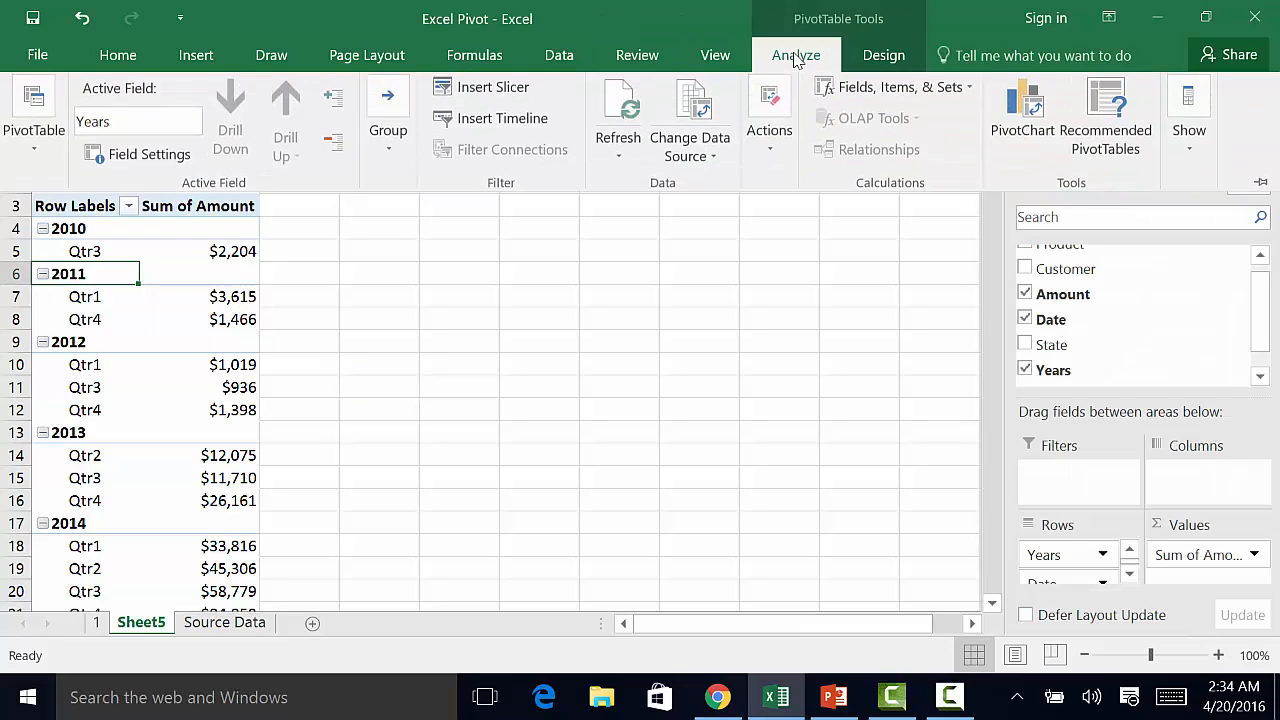
click(333, 148)
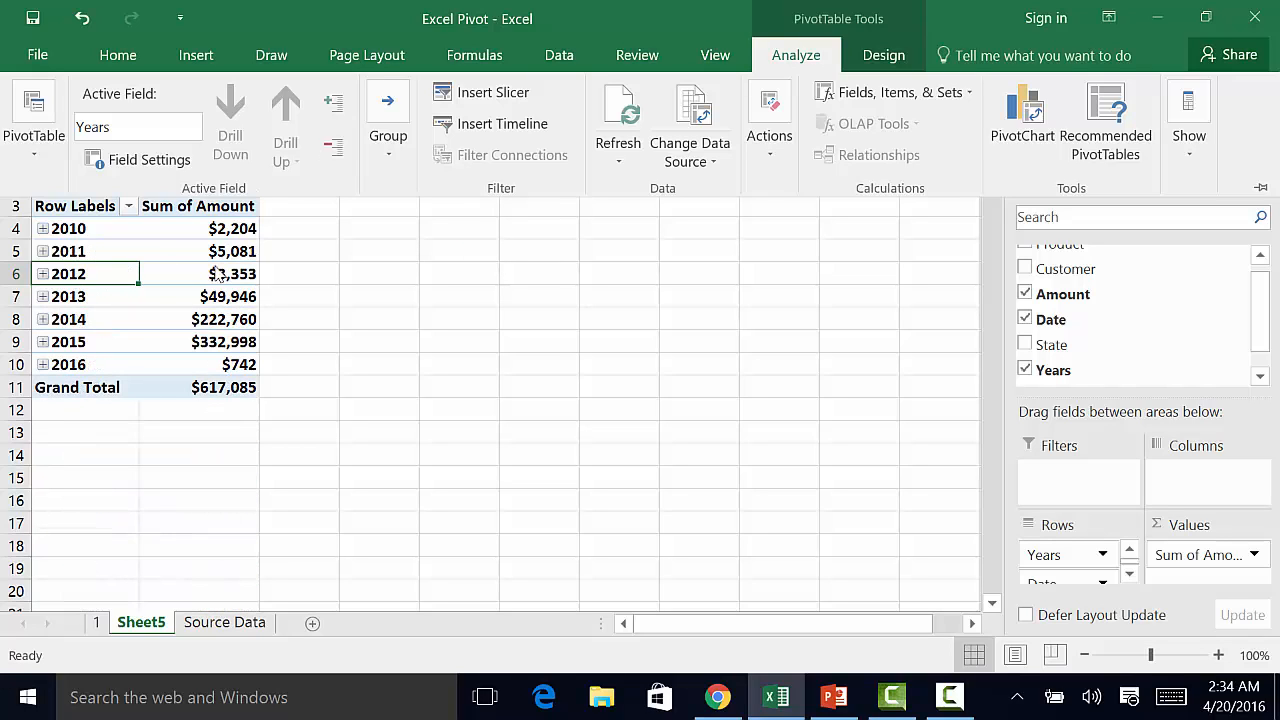
mouse_move(220, 256)
mouse_move(210, 397)
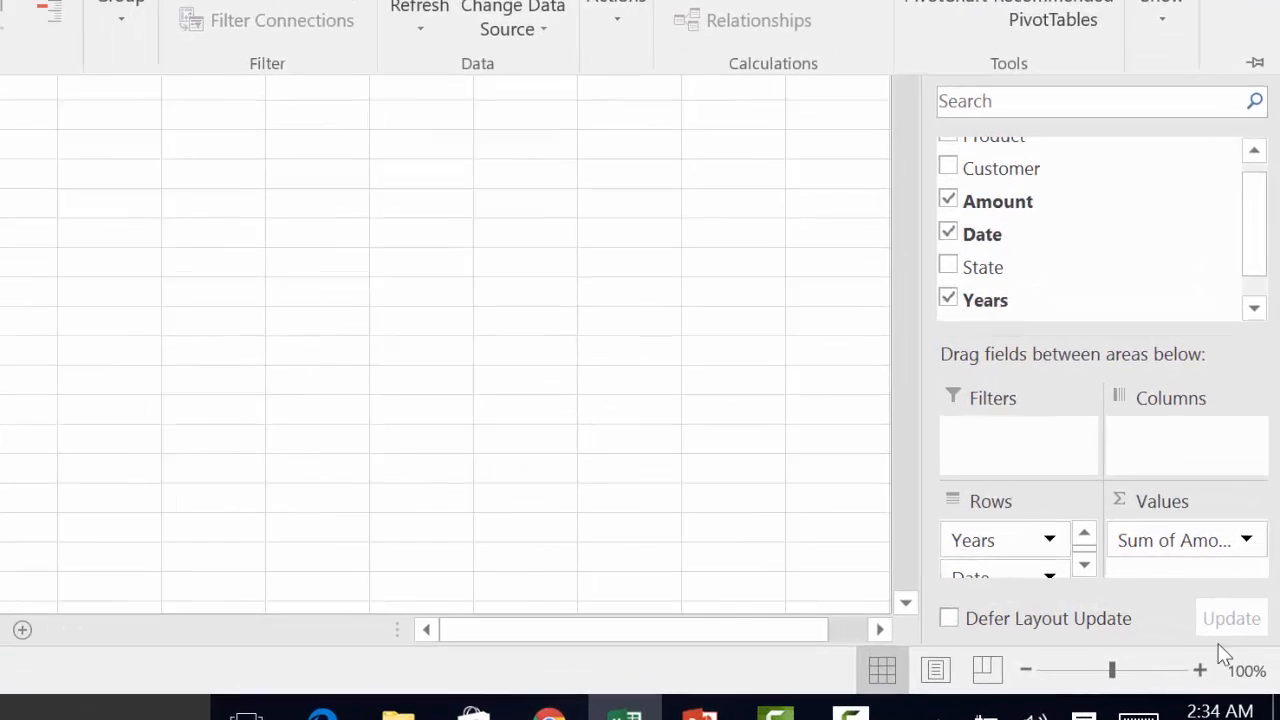
Clear the PivotTable layout by removing the Years and Date row fields and the Sum of Amount value field.
drag(928, 545, 1033, 224)
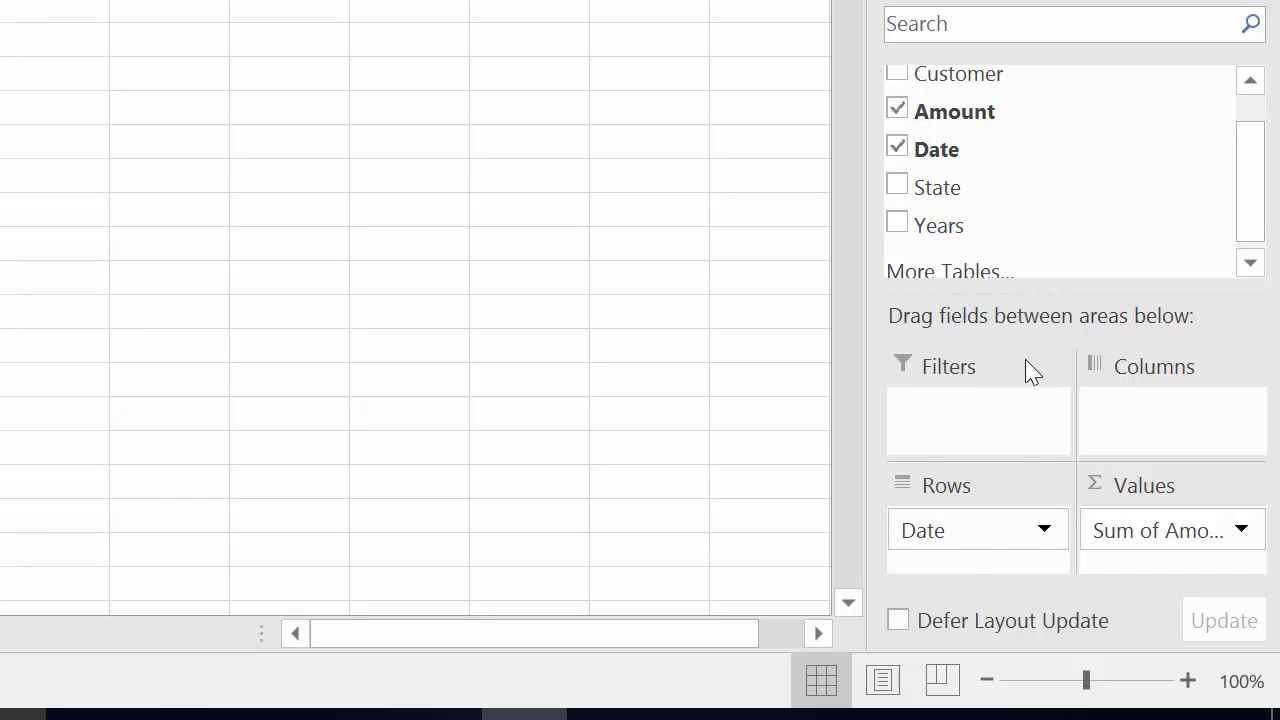
drag(954, 546, 1031, 222)
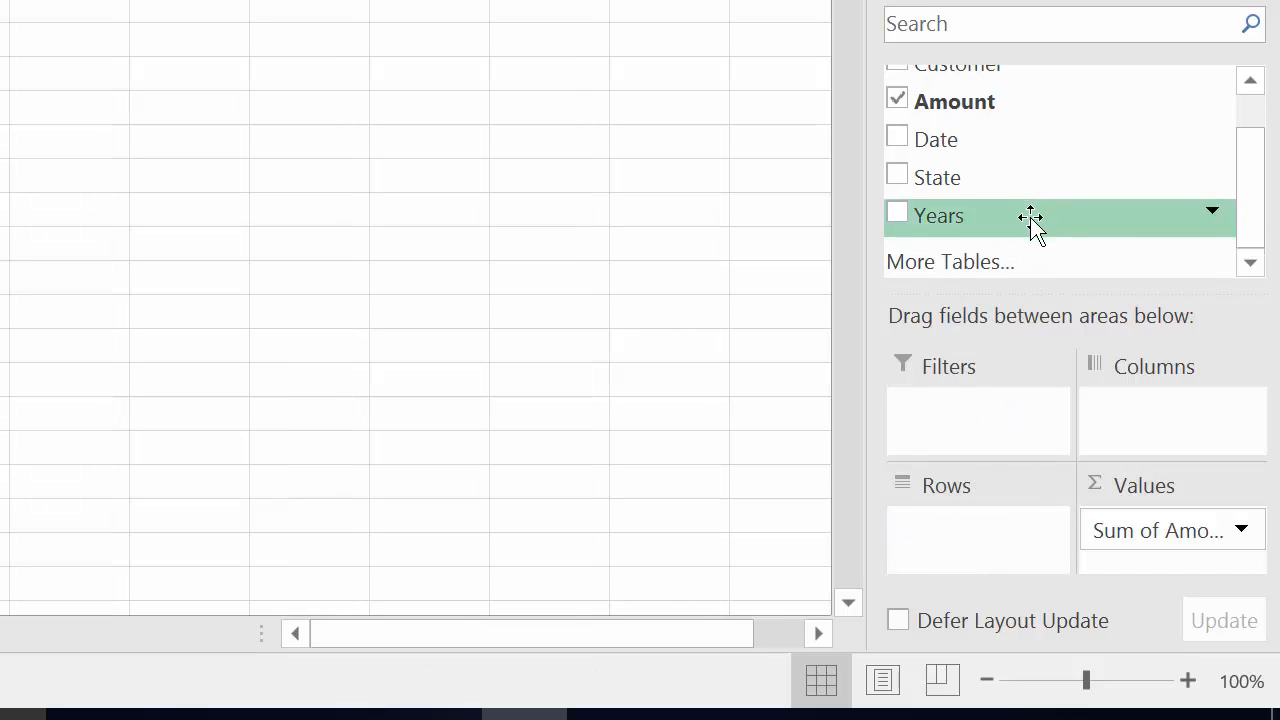
drag(1171, 538, 1172, 202)
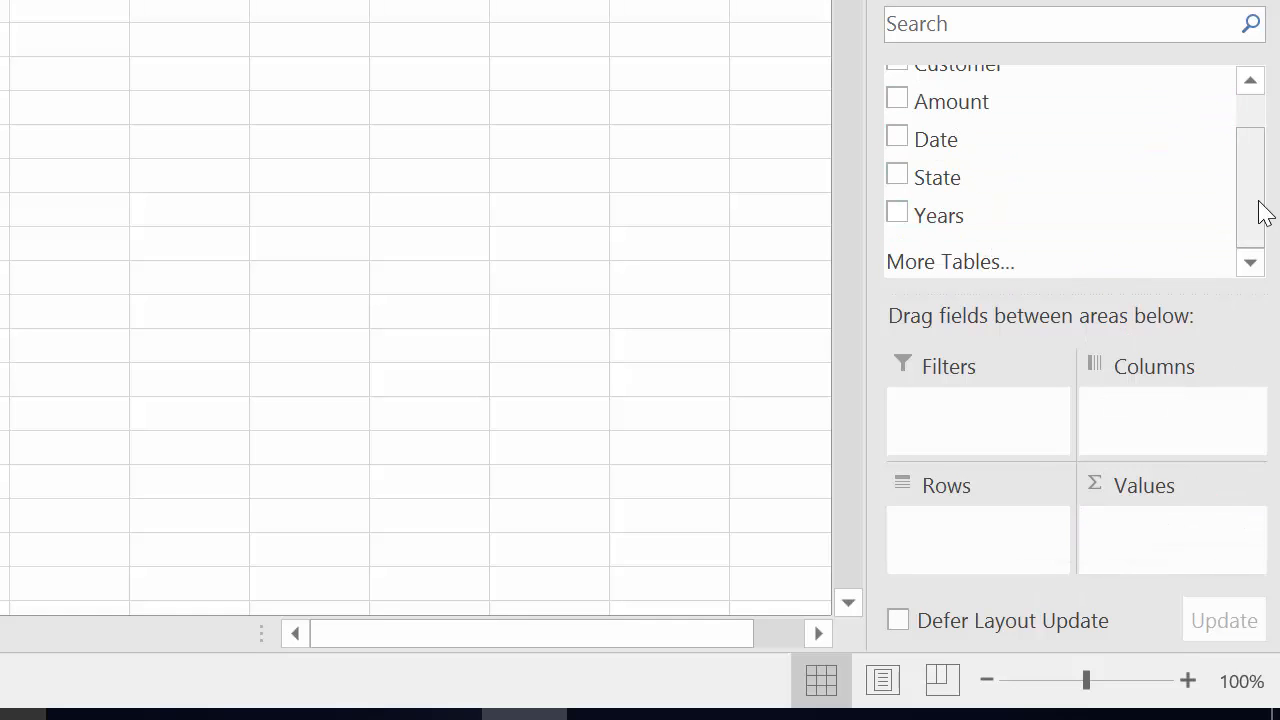
Build the PivotTable with State as the row field and the sum of Amount as the values.
drag(1249, 180, 1266, 120)
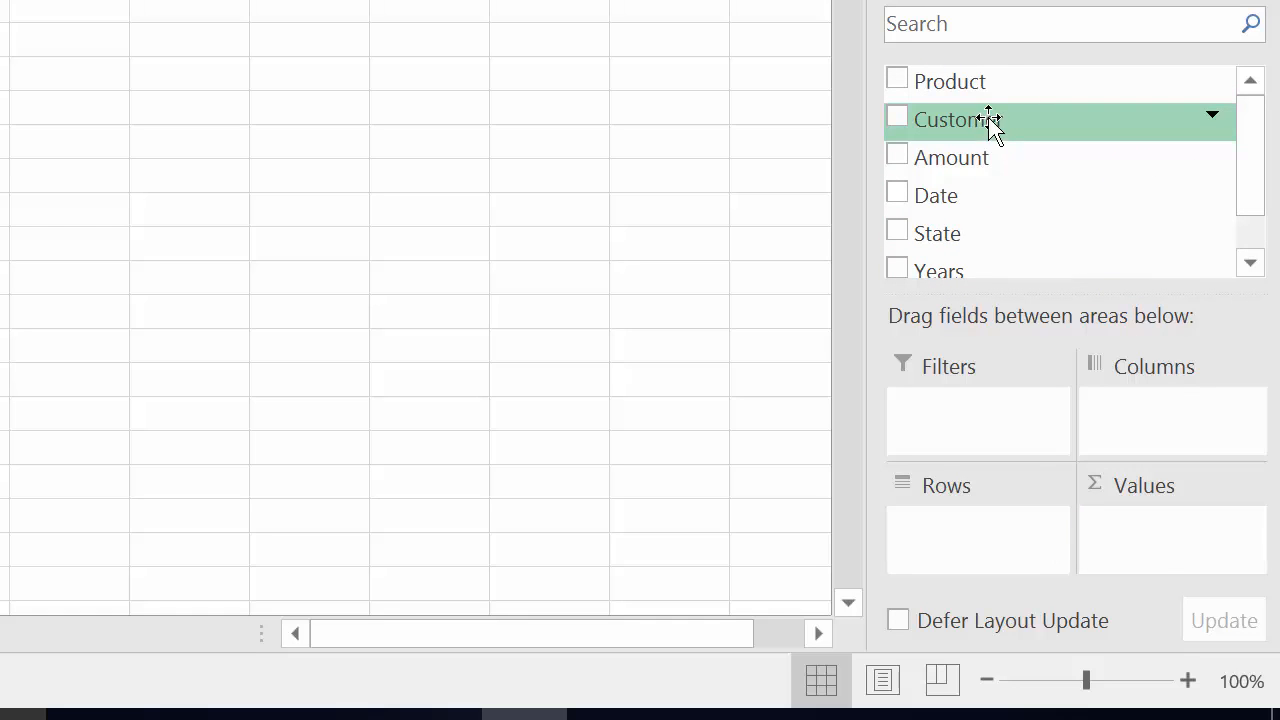
click(1250, 261)
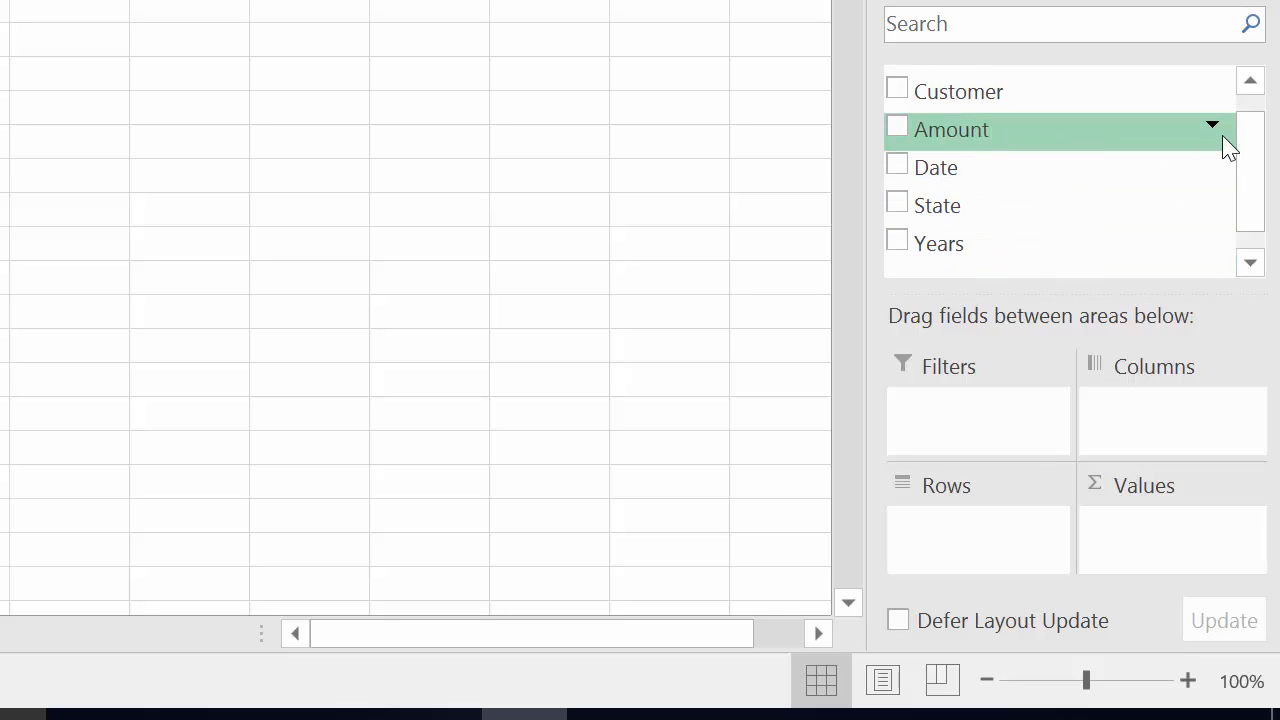
click(1212, 126)
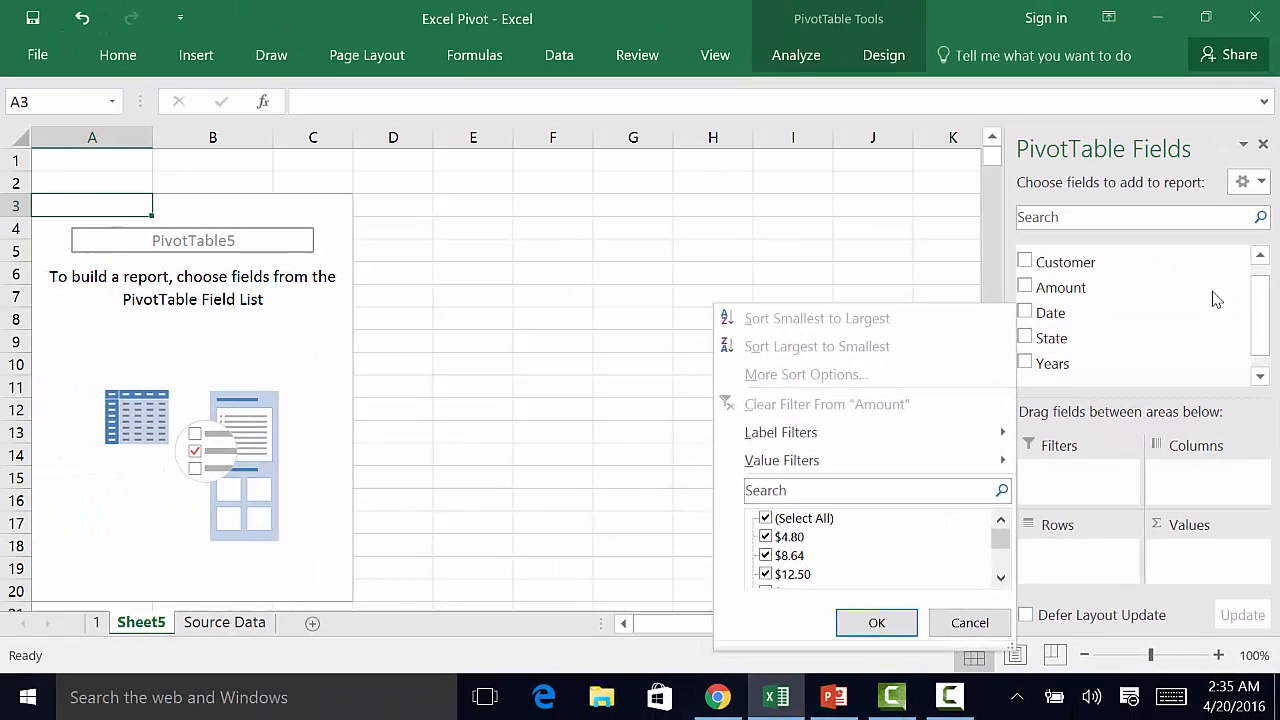
key(Escape)
click(1261, 256)
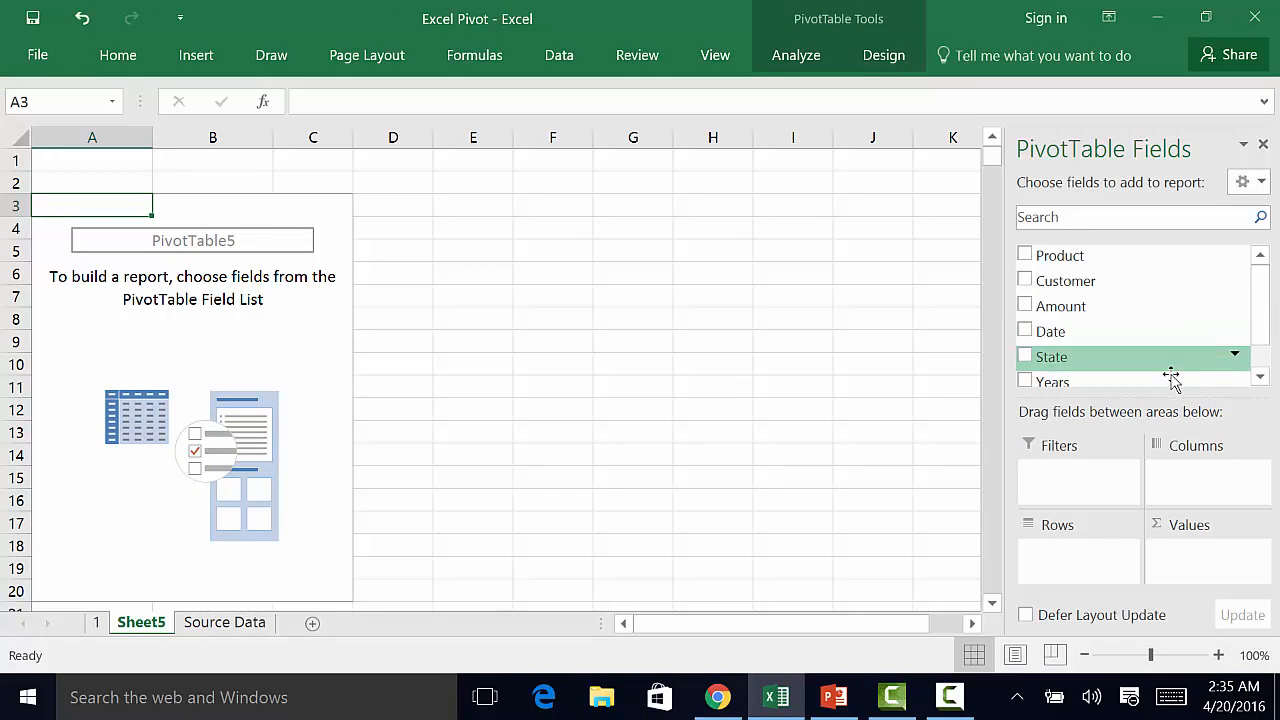
drag(1123, 363, 1082, 569)
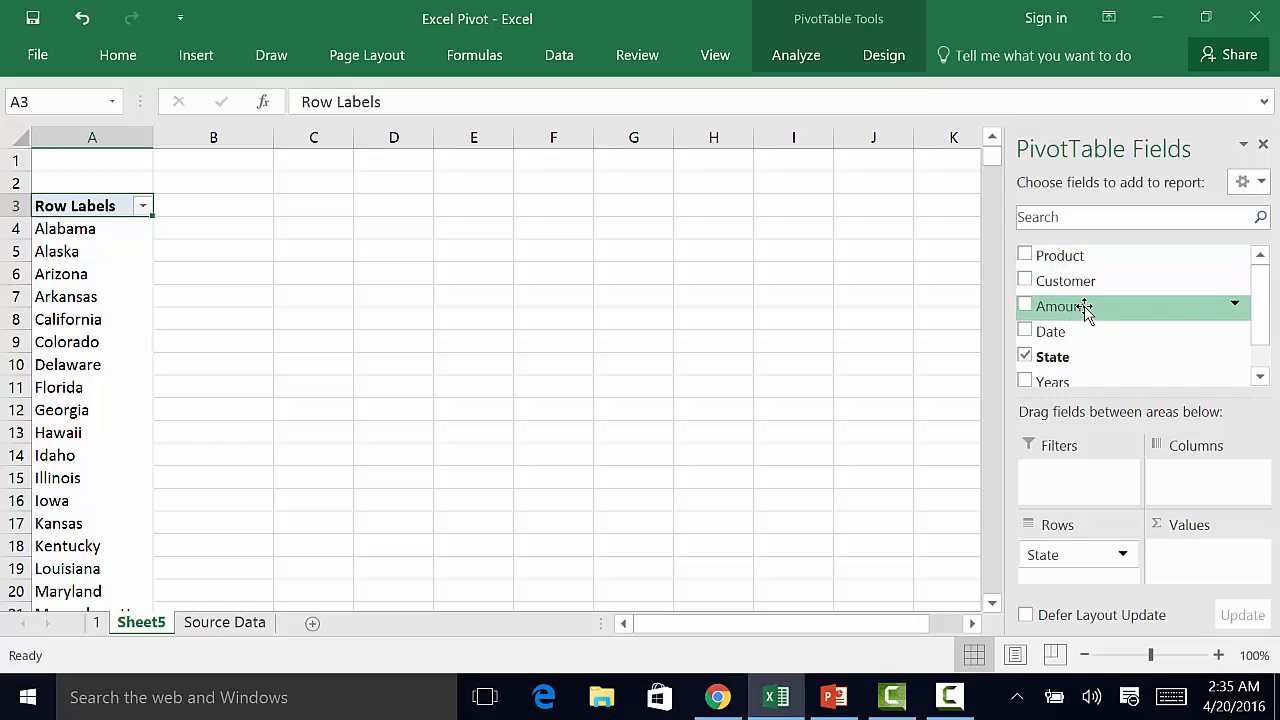
drag(1087, 310, 1214, 563)
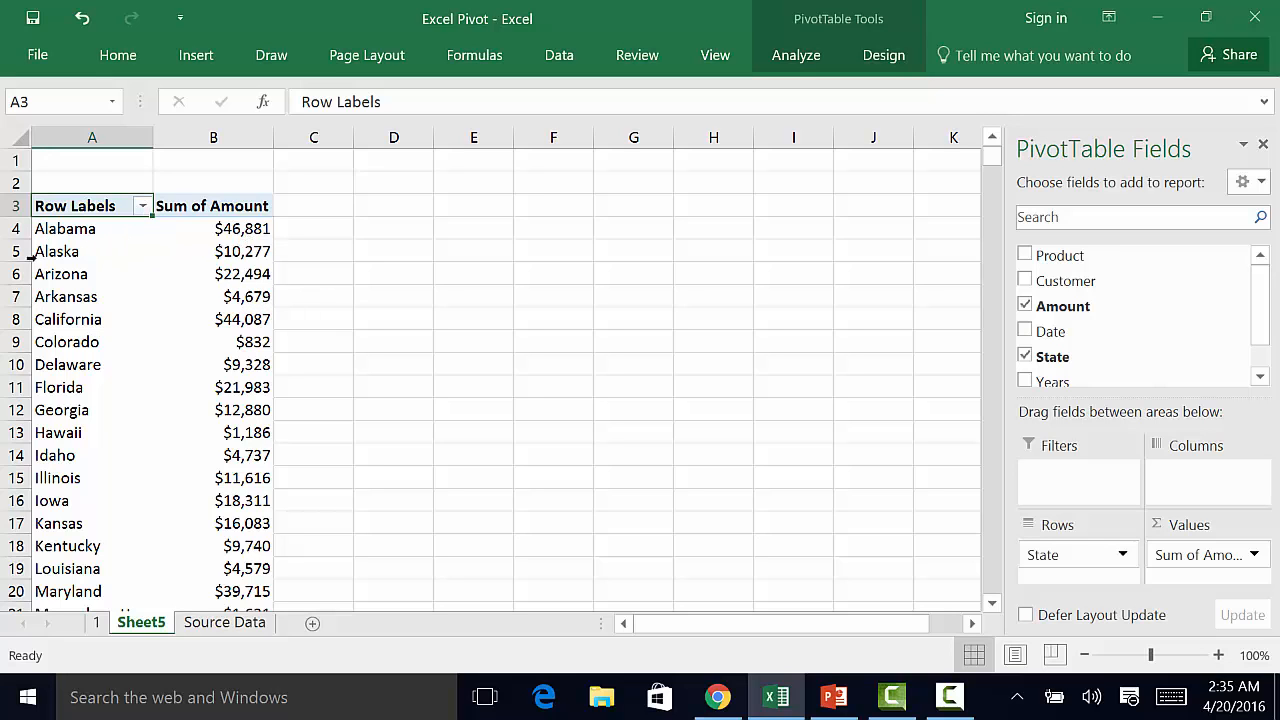
Sort the PivotTable's states by Sum of Amount from largest to smallest.
scroll(240, 285, down, 10)
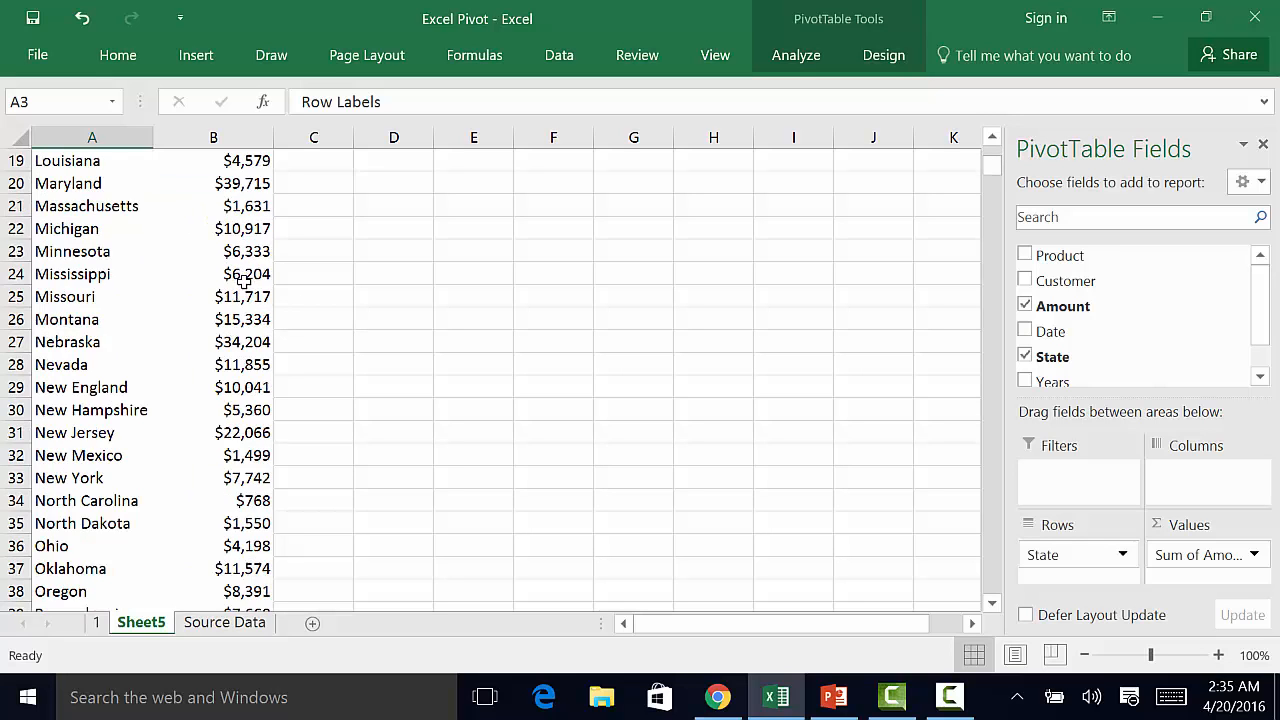
scroll(240, 285, down, 2)
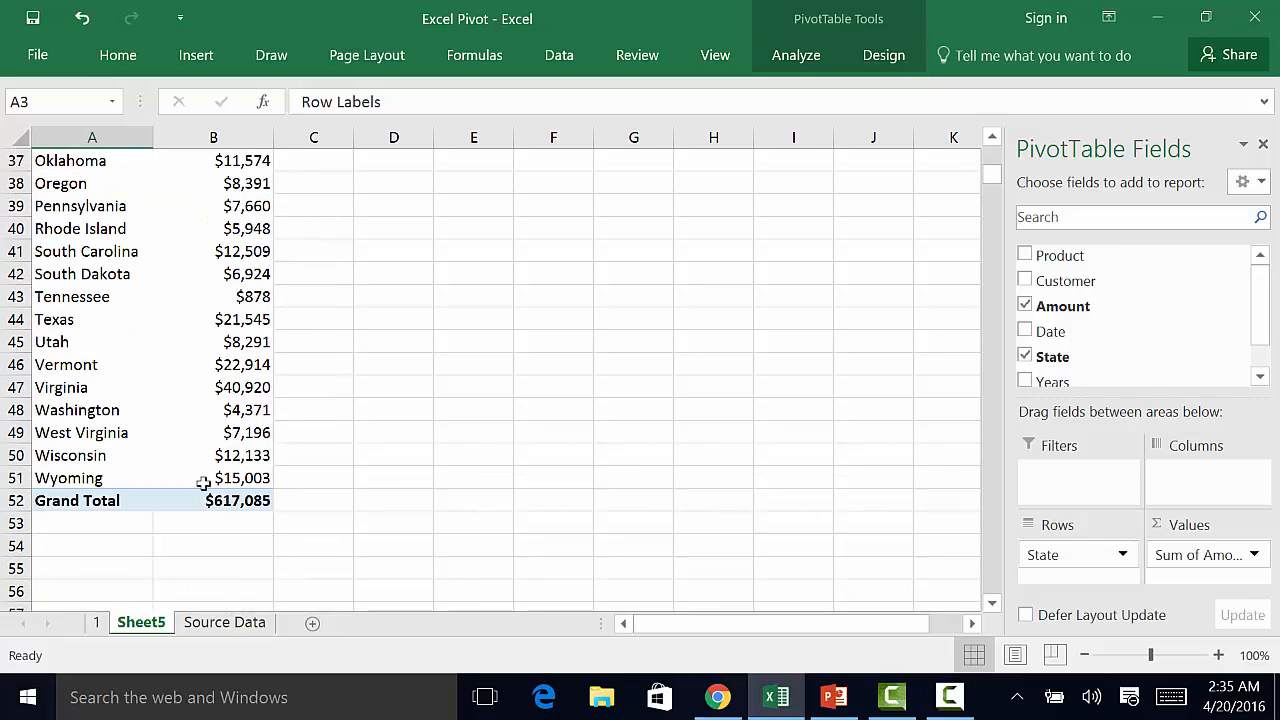
scroll(188, 455, up, 12)
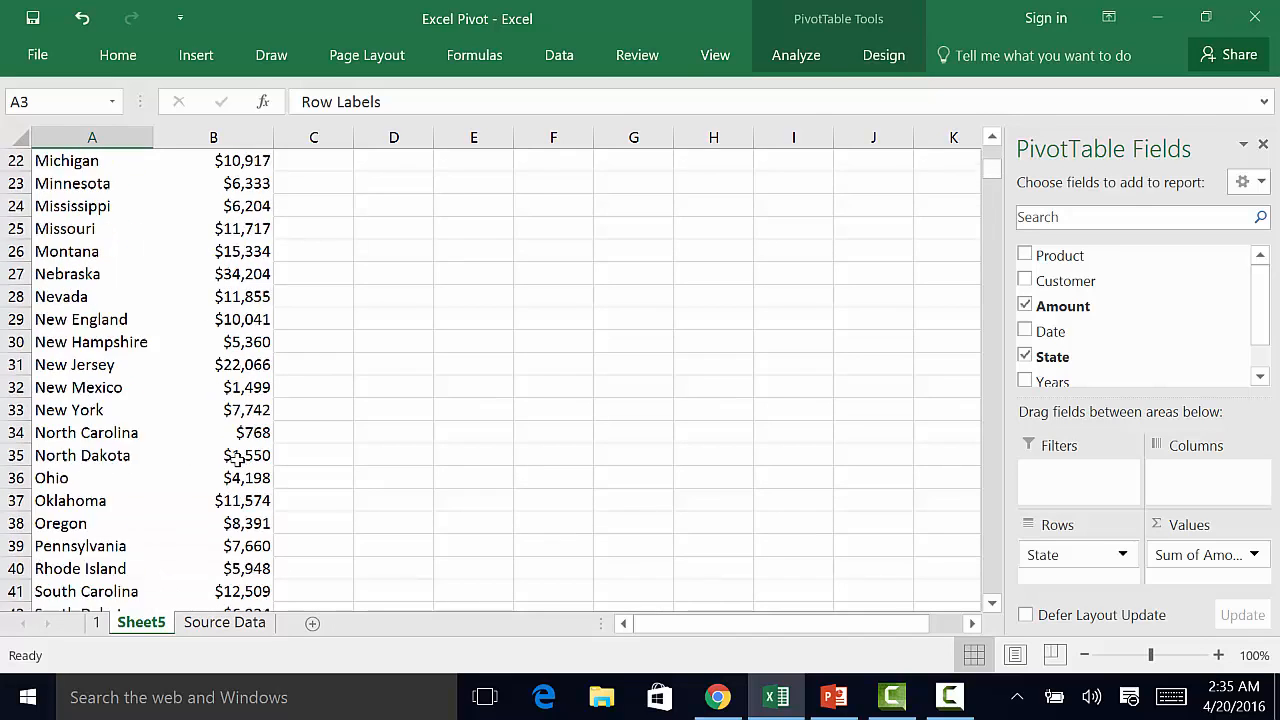
click(313, 228)
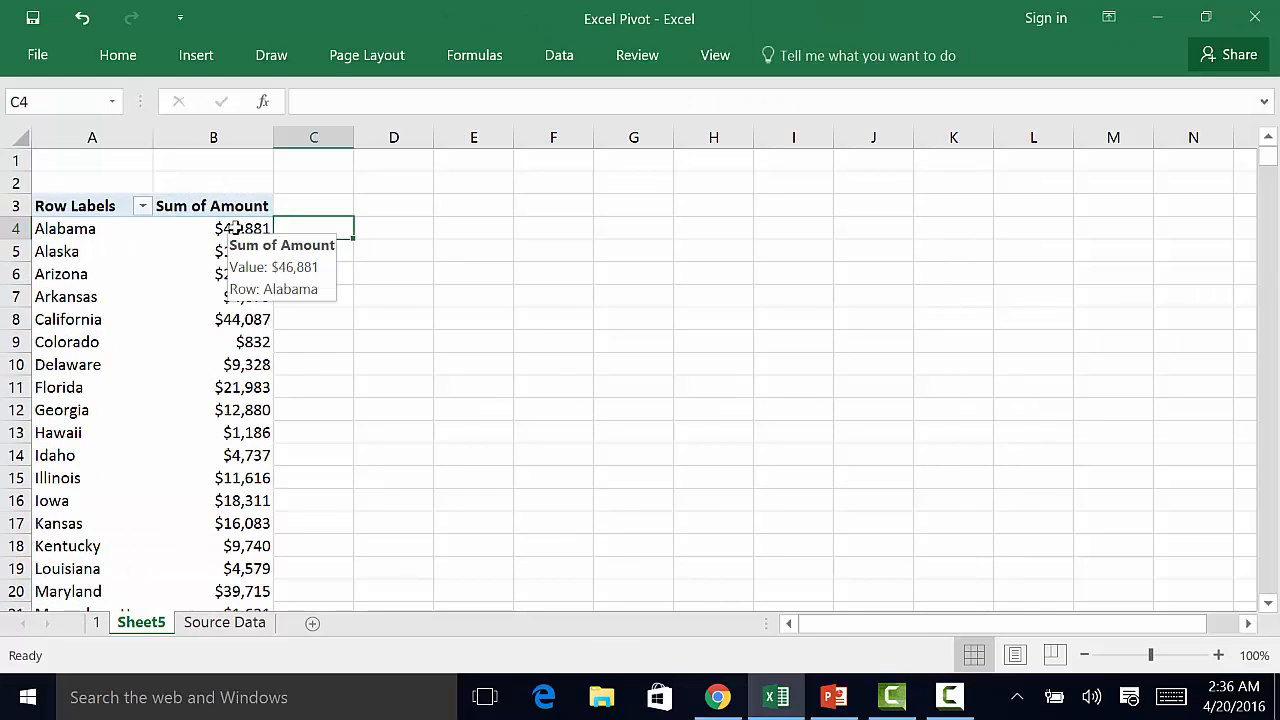
click(234, 228)
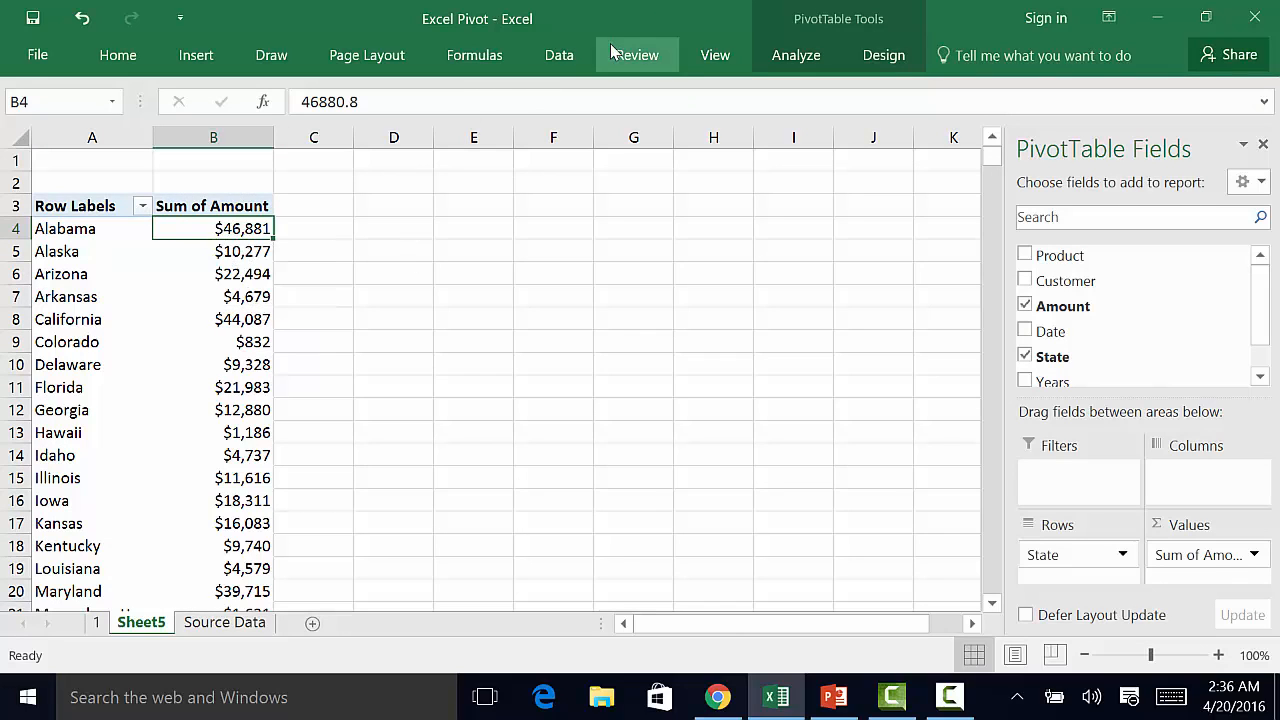
click(566, 58)
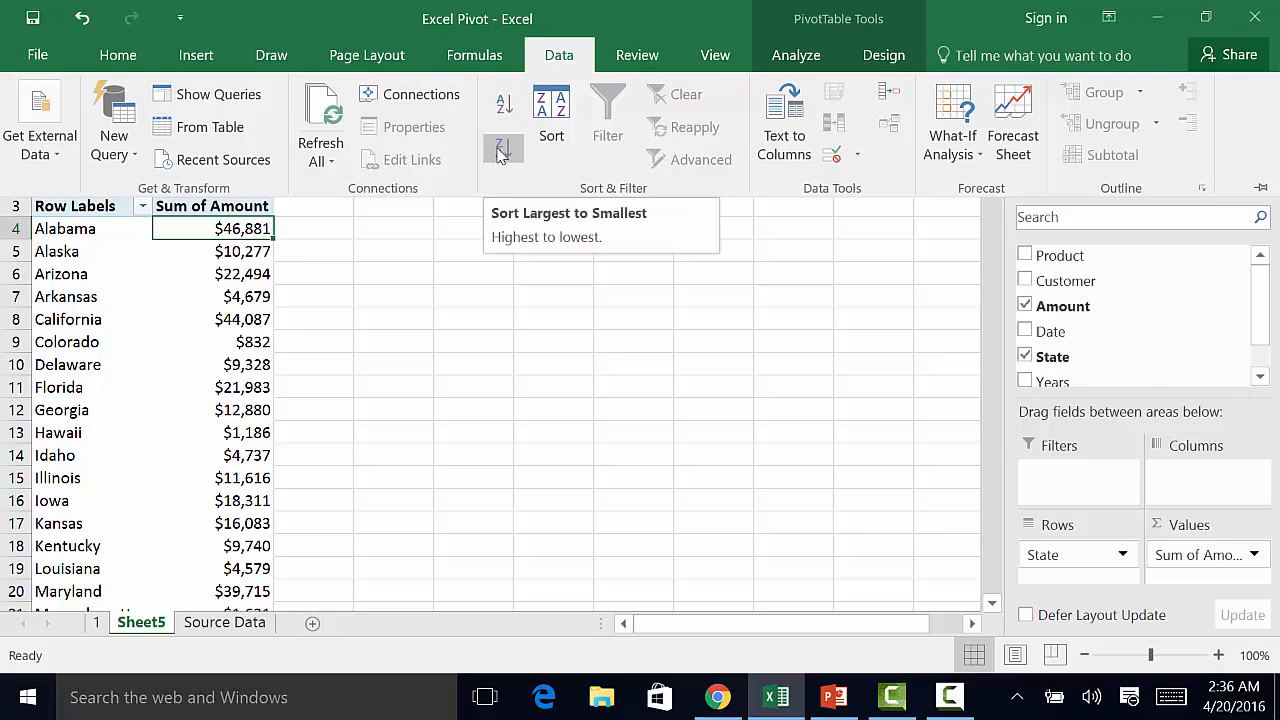
click(503, 150)
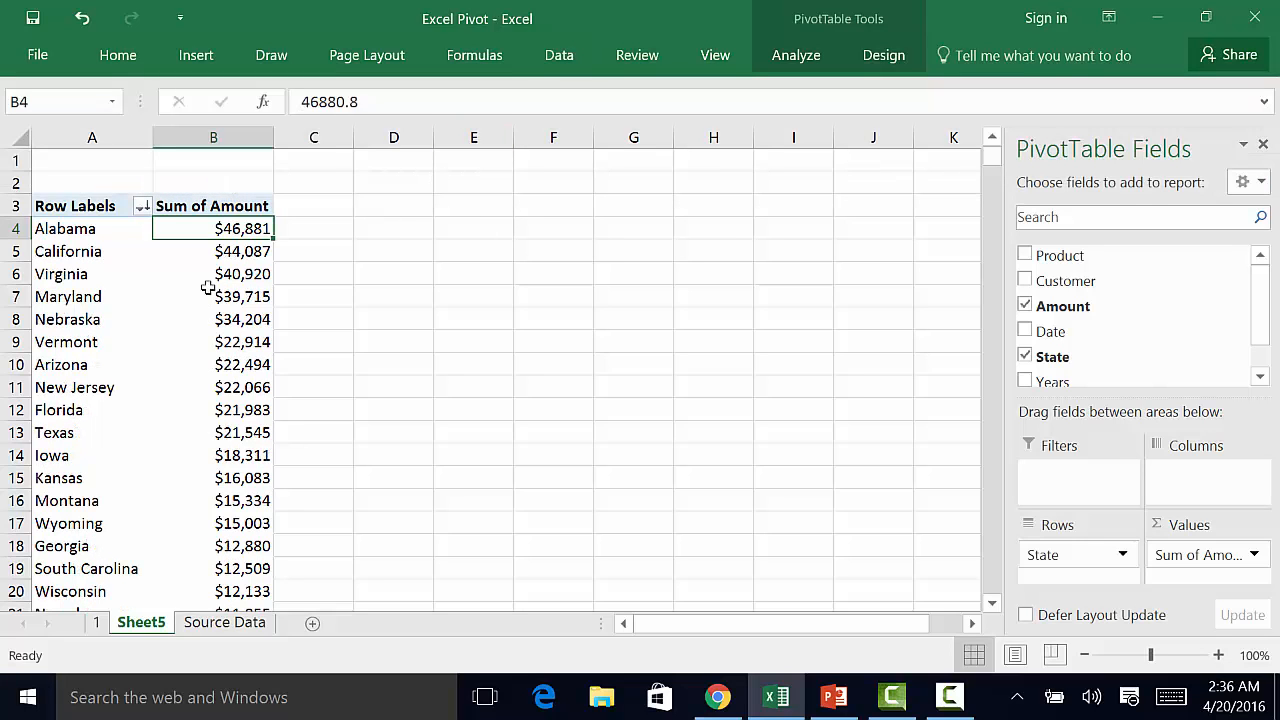
Insert a column PivotChart showing the summed amounts by state.
scroll(275, 333, down, 9)
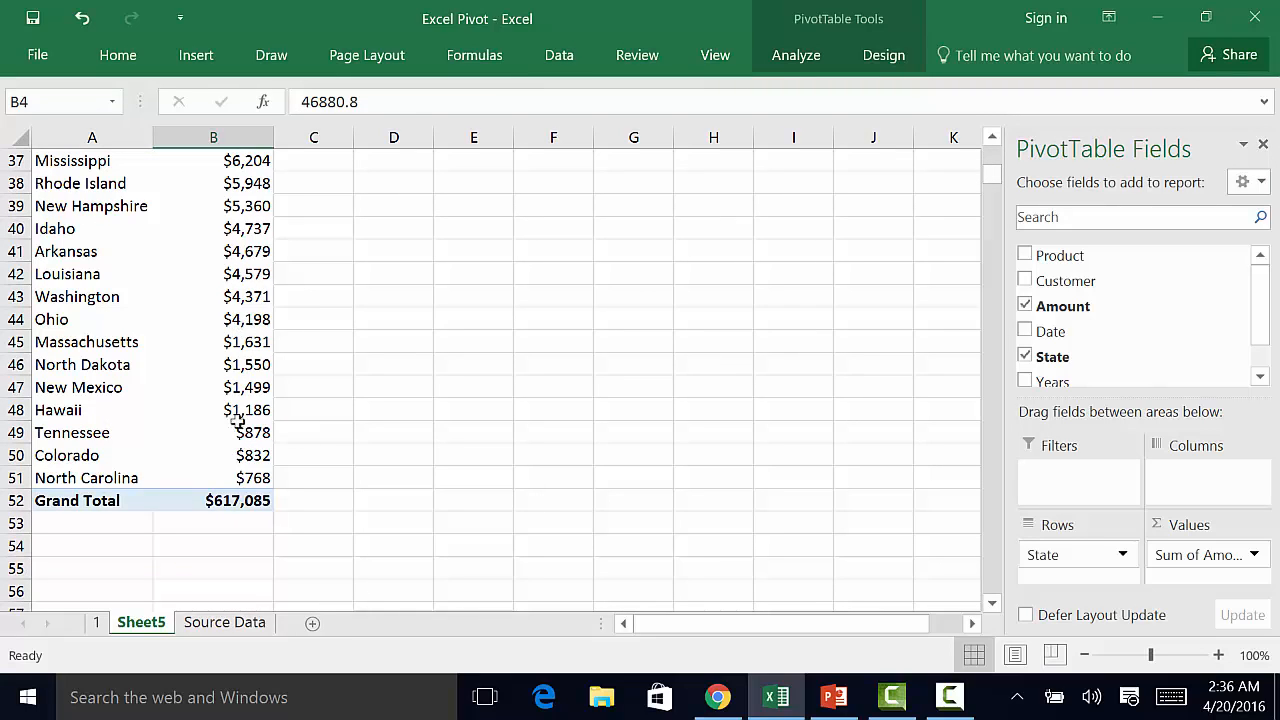
scroll(287, 331, up, 4)
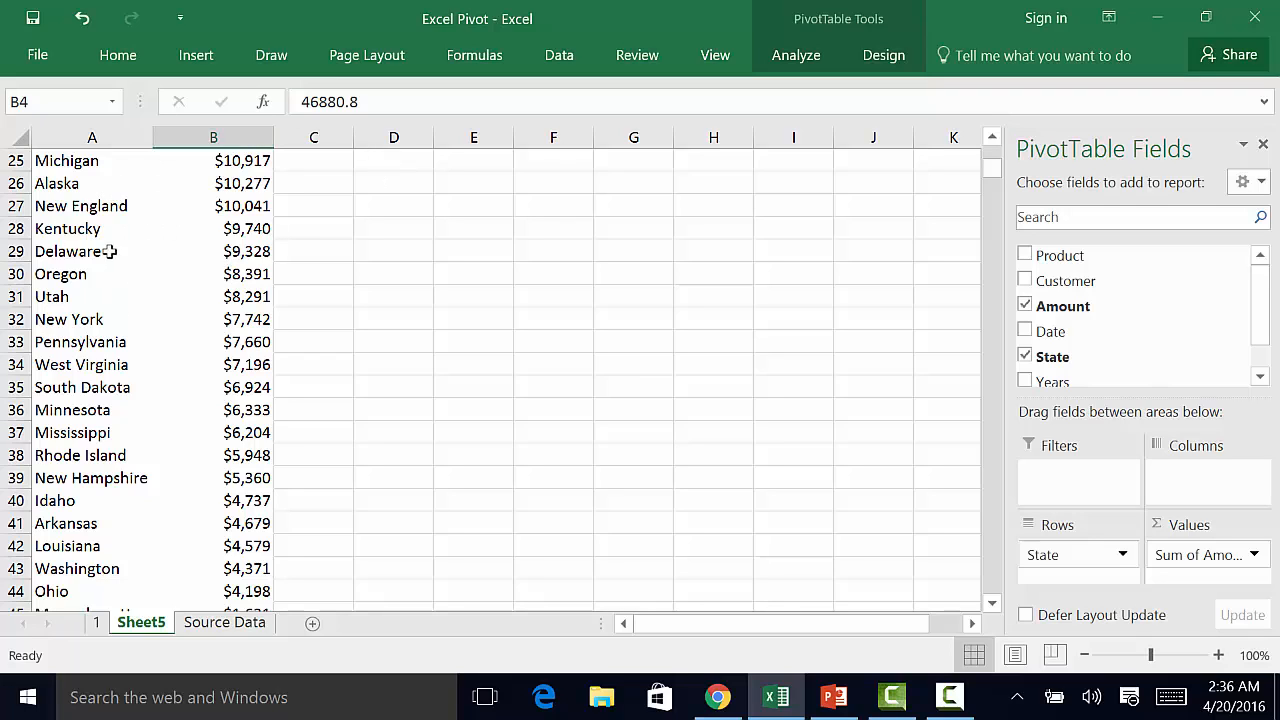
click(796, 58)
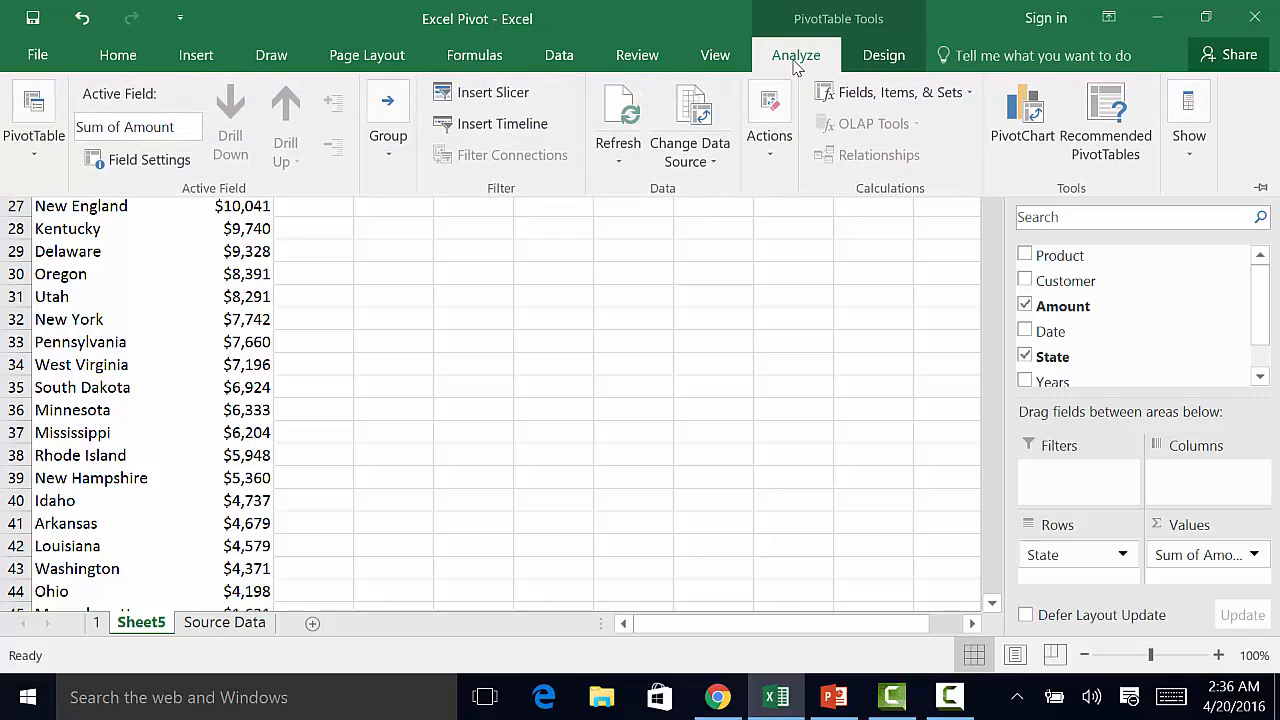
click(1020, 141)
mouse_move(812, 267)
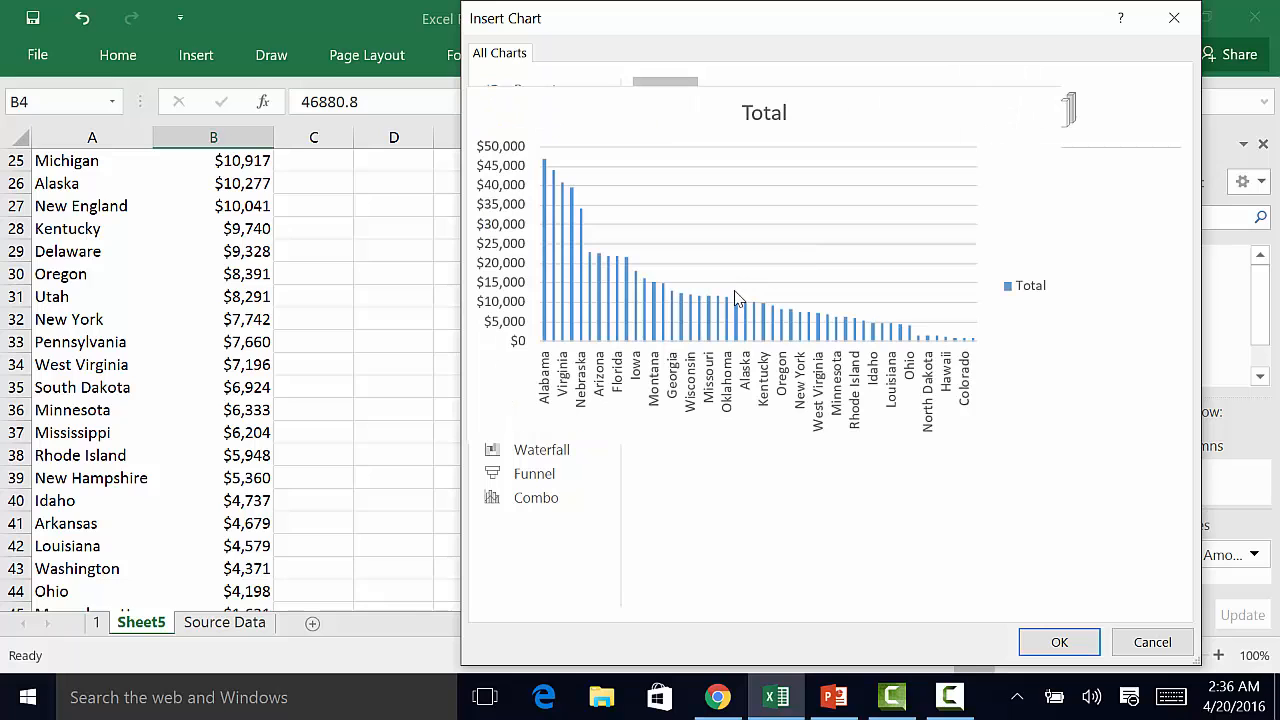
click(1059, 642)
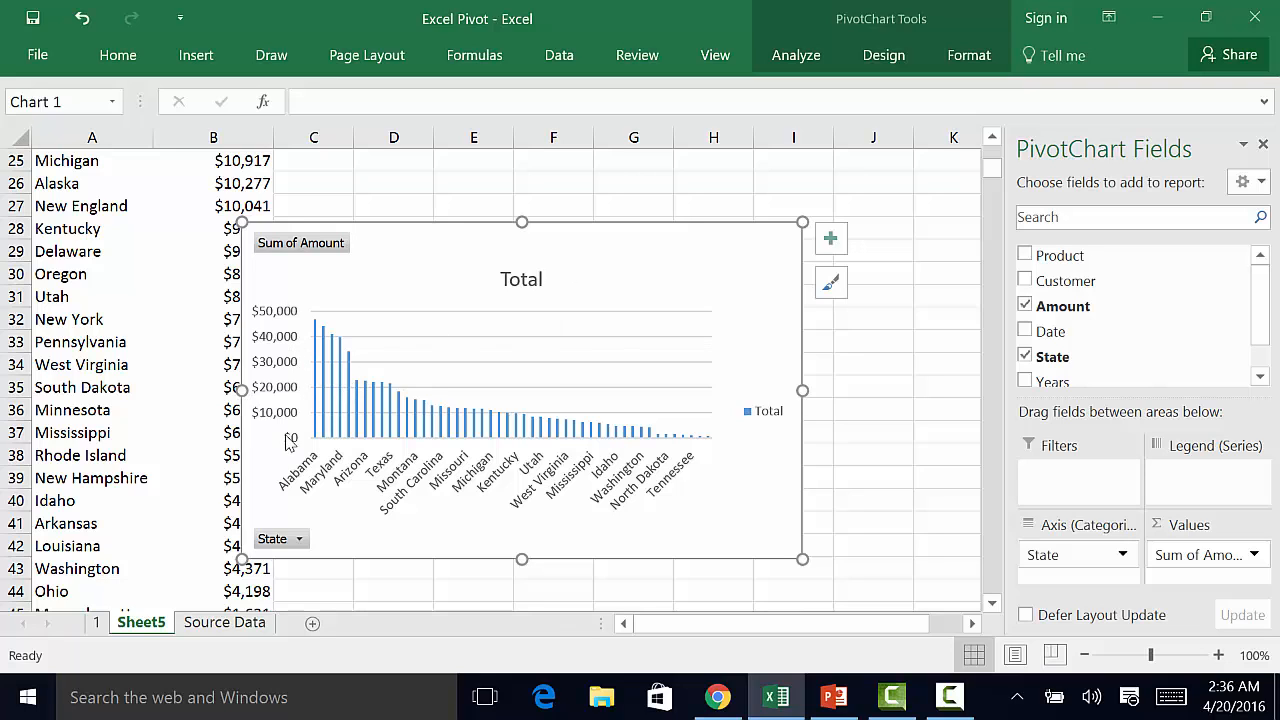
Hide the State axis and Sum of Amount value field buttons on the PivotChart and delete its legend.
click(300, 539)
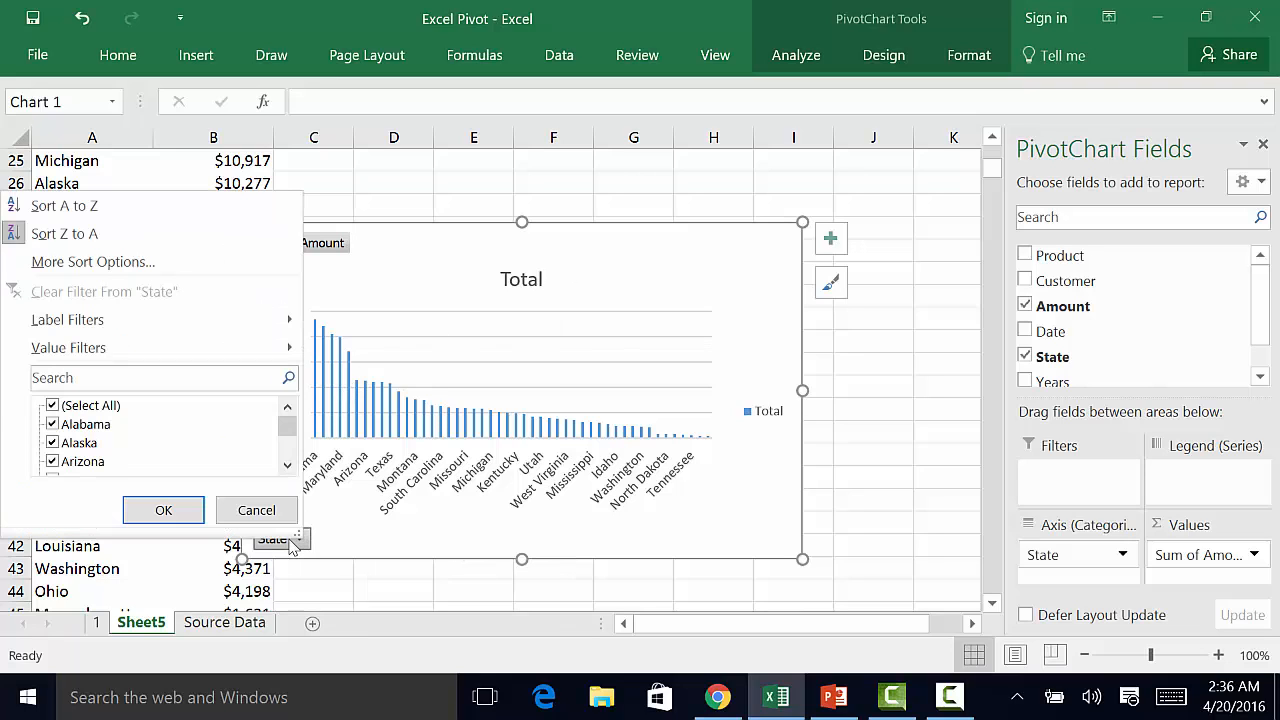
click(388, 540)
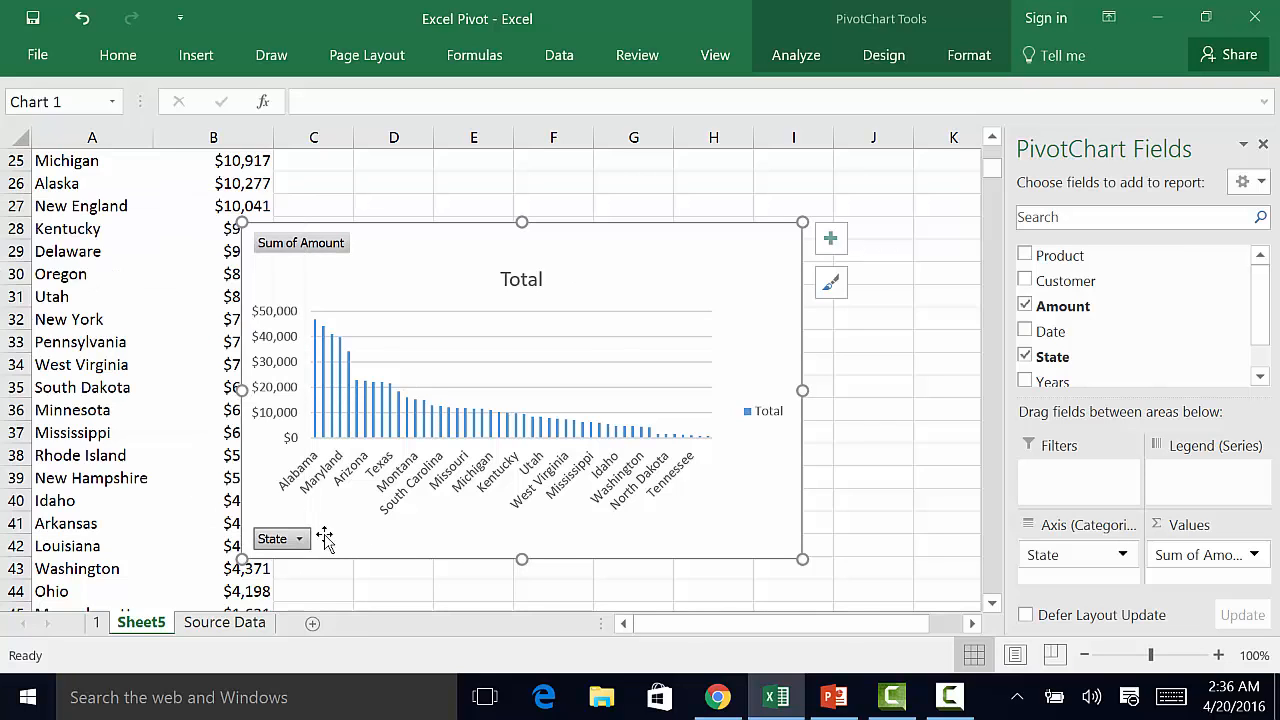
right_click(285, 541)
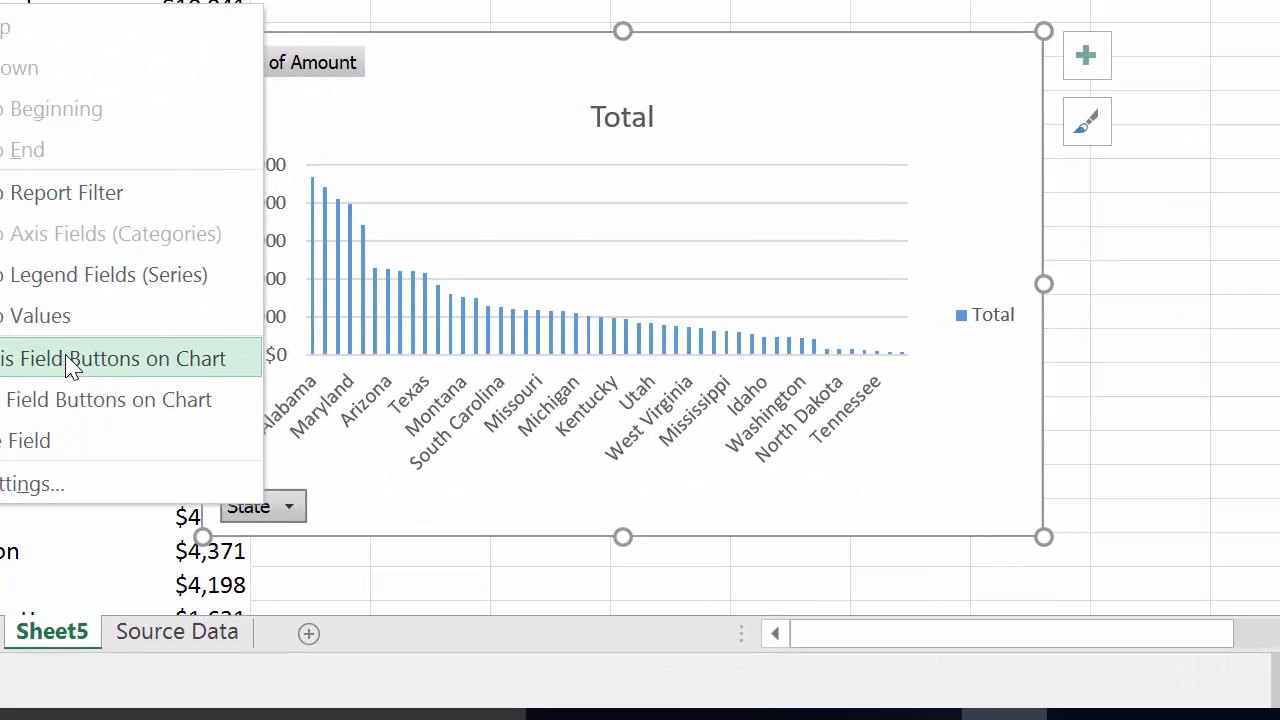
click(155, 441)
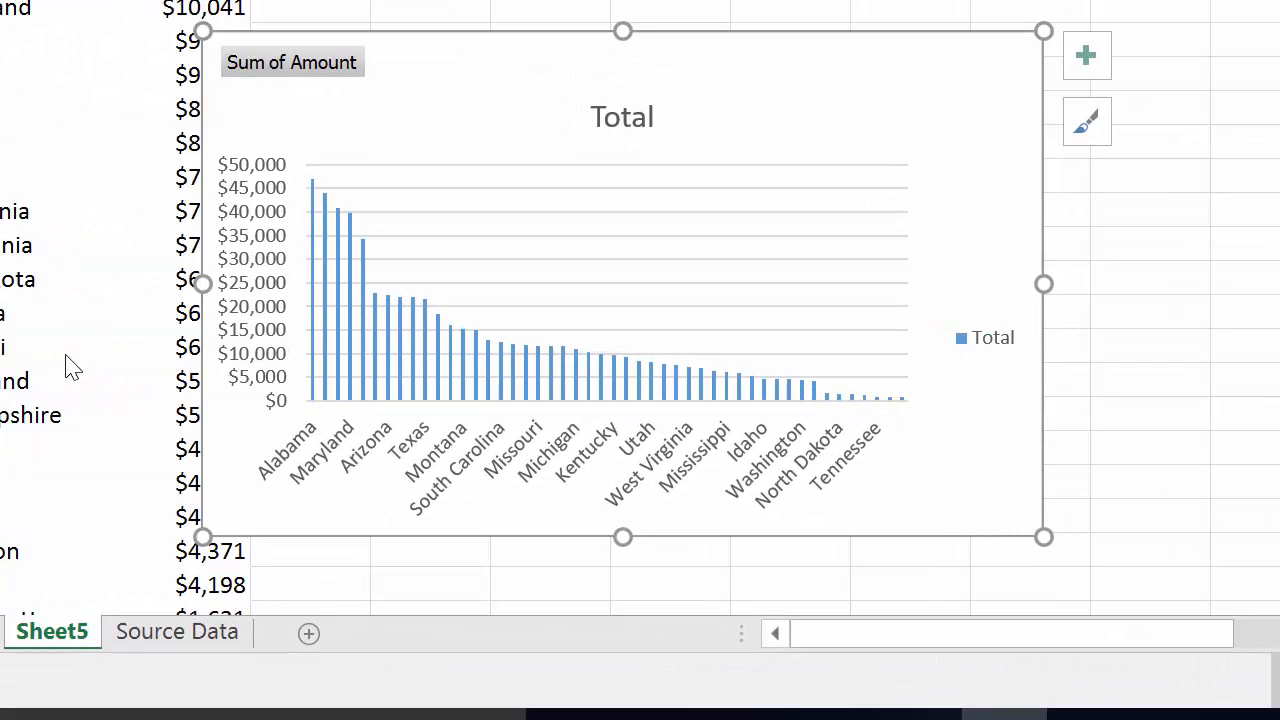
right_click(316, 78)
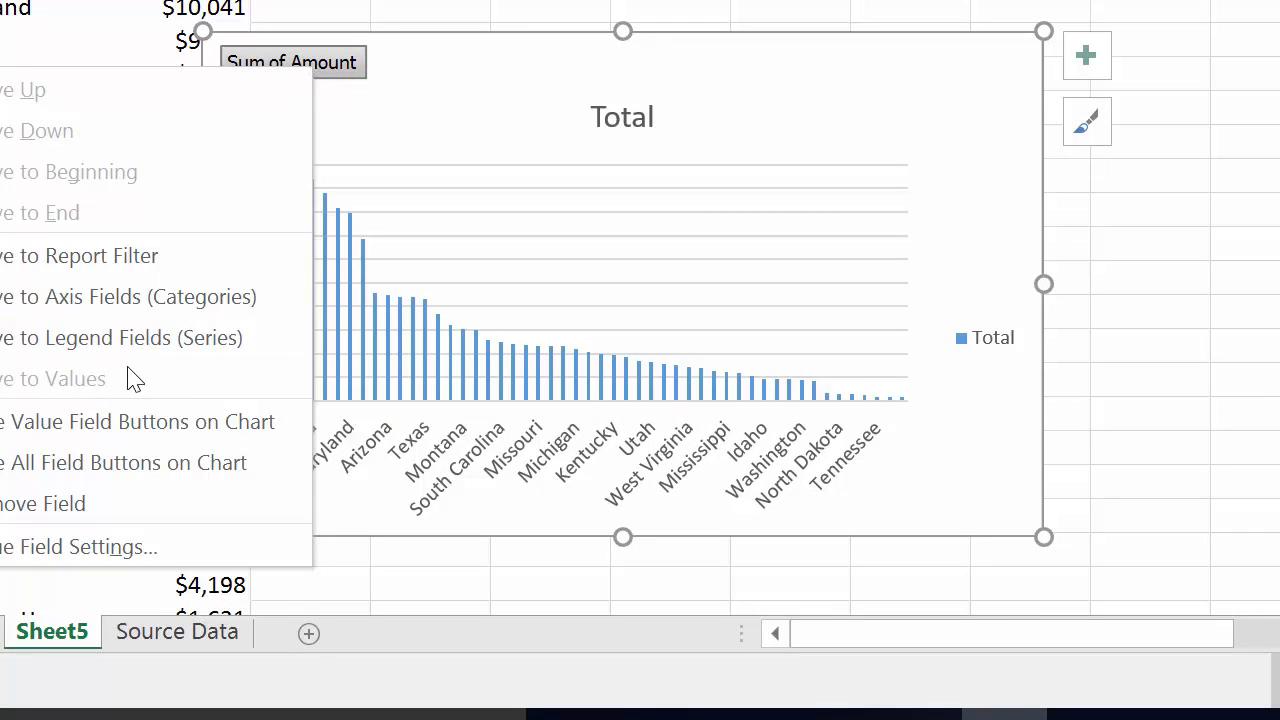
click(84, 425)
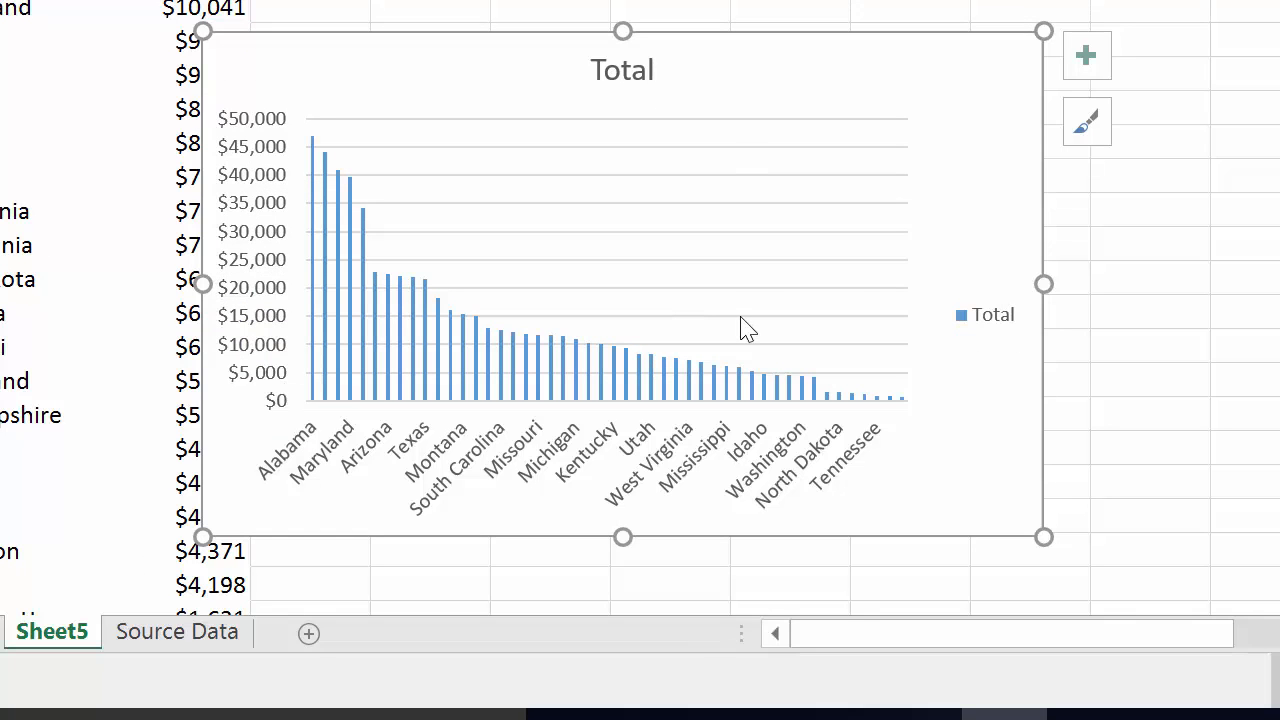
click(985, 328)
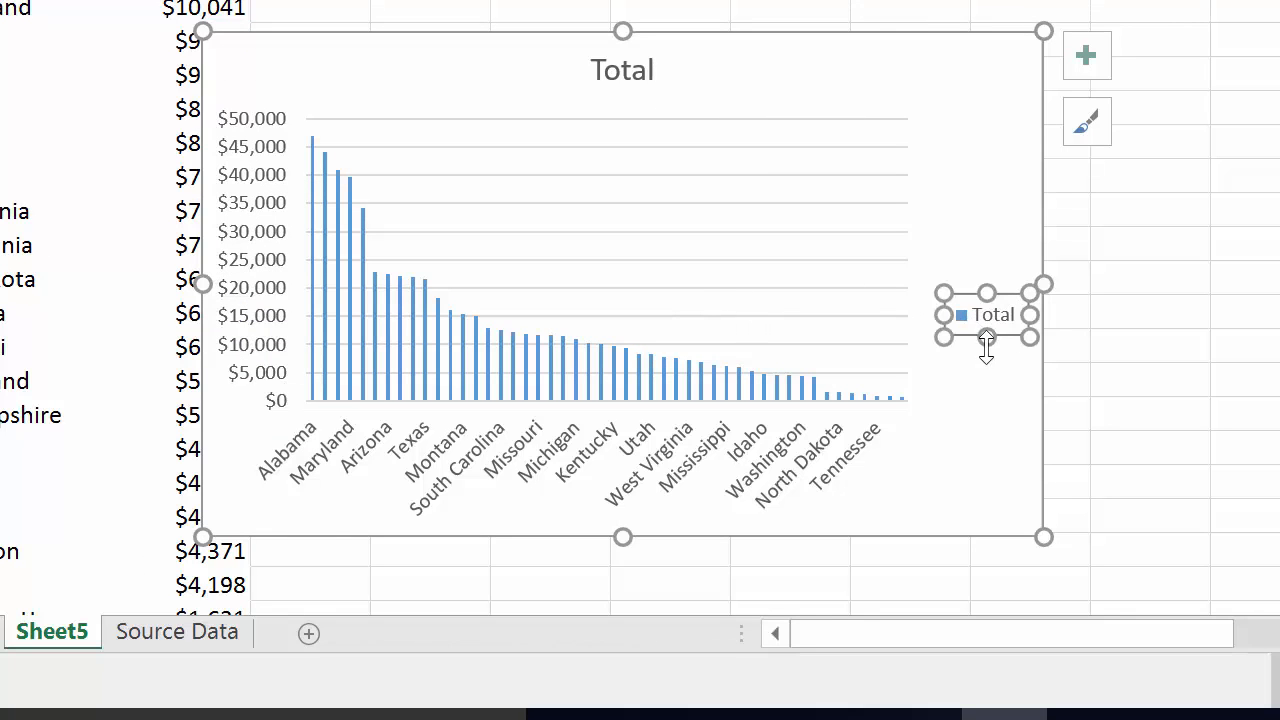
key(Delete)
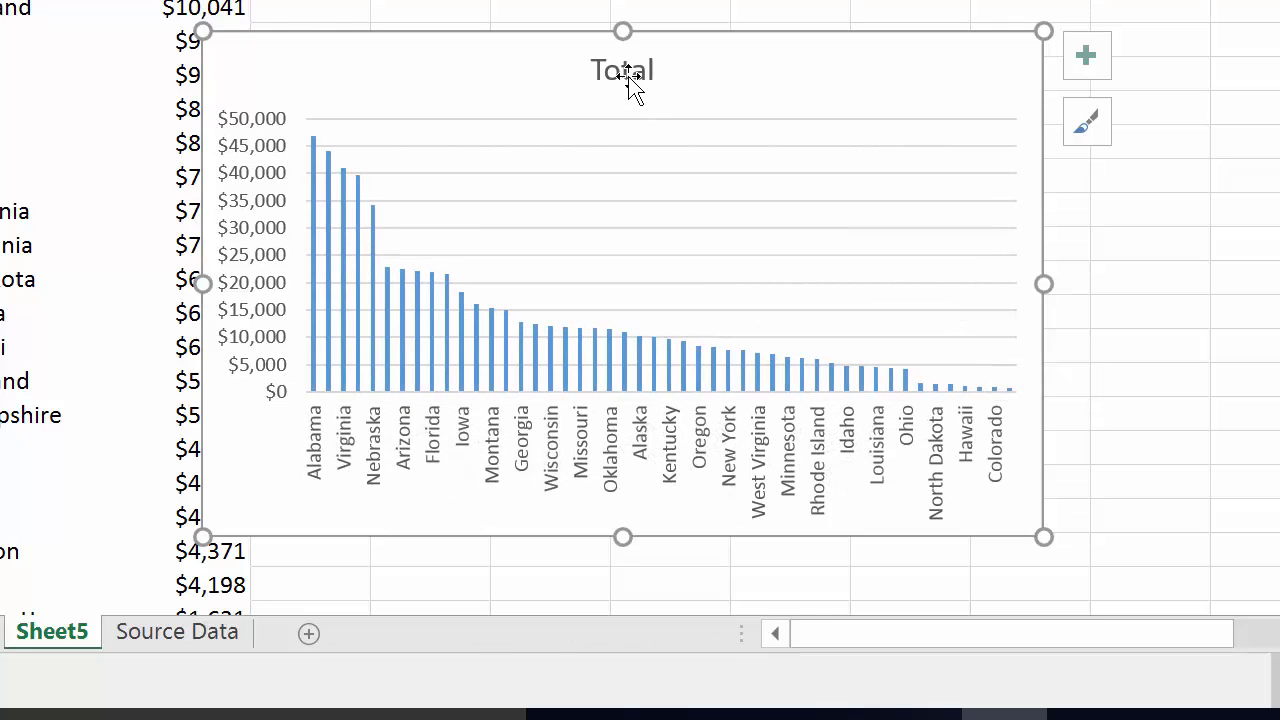
Change the PivotChart's title to "Sales Per State".
click(630, 72)
click(591, 70)
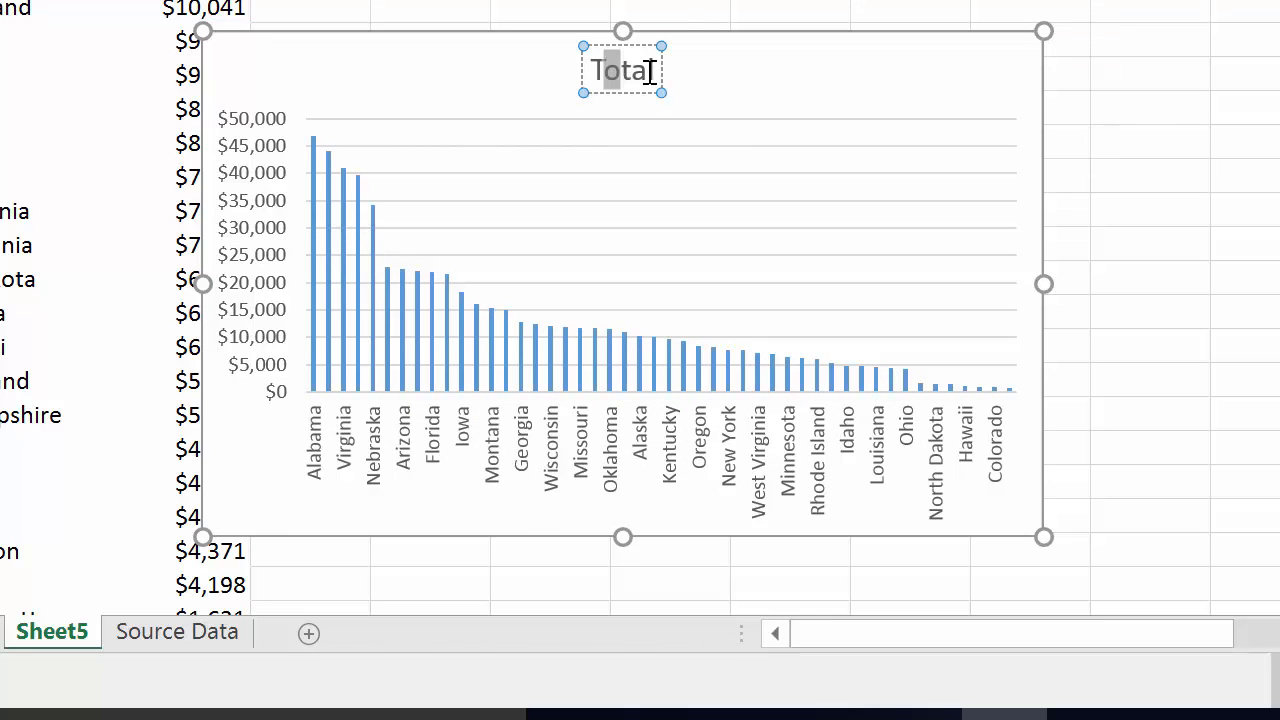
double_click(649, 71)
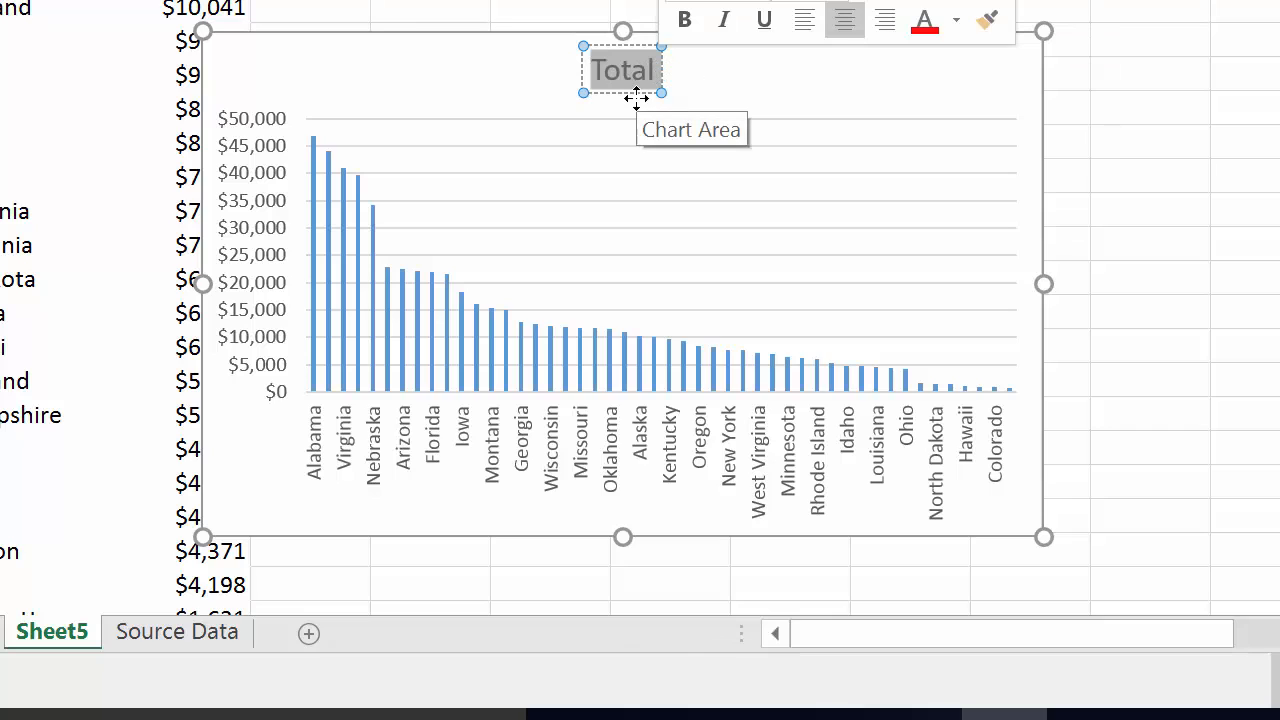
text(SAles)
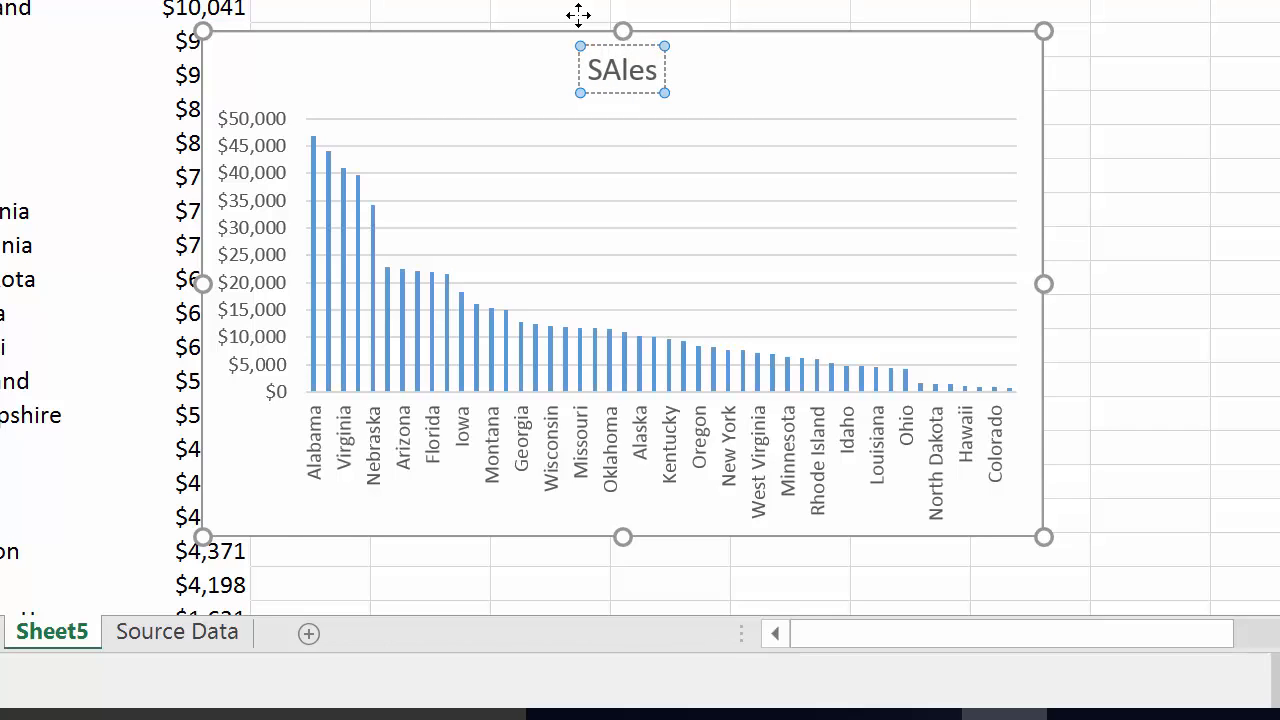
key(BackSpace)
key(BackSpace)
key(BackSpace)
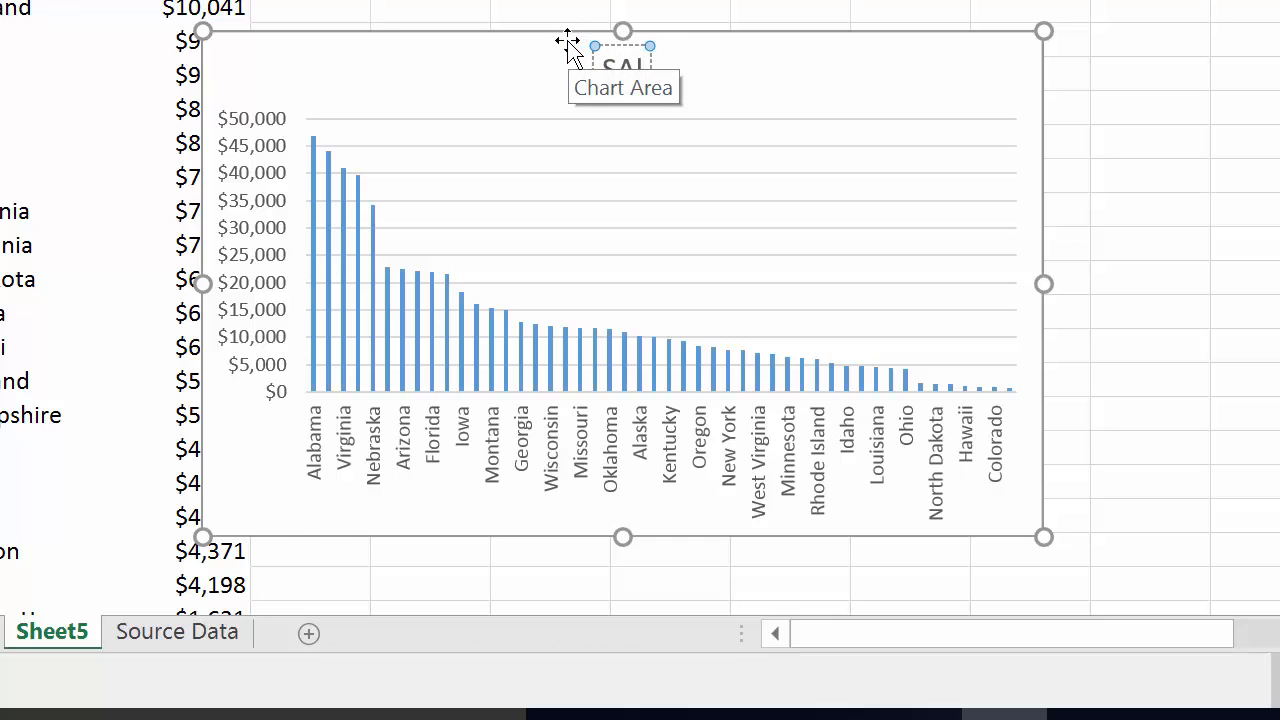
key(BackSpace)
text(ales)
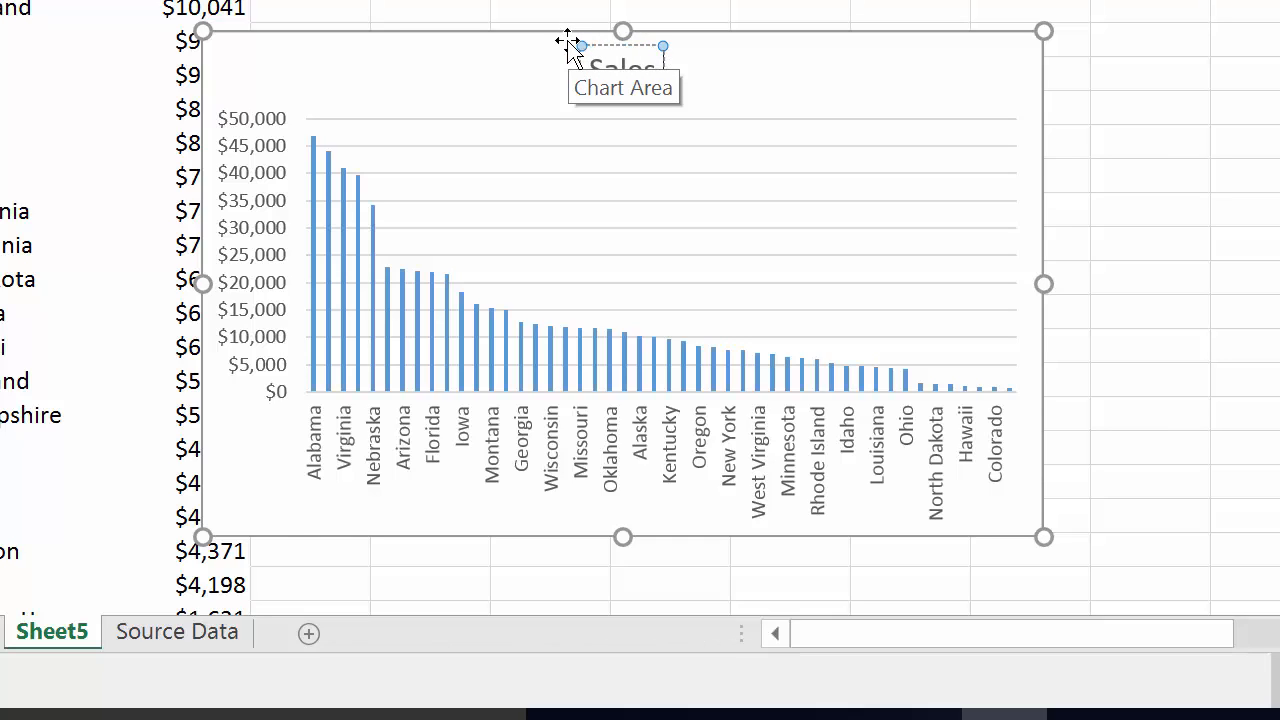
text( Per Stet)
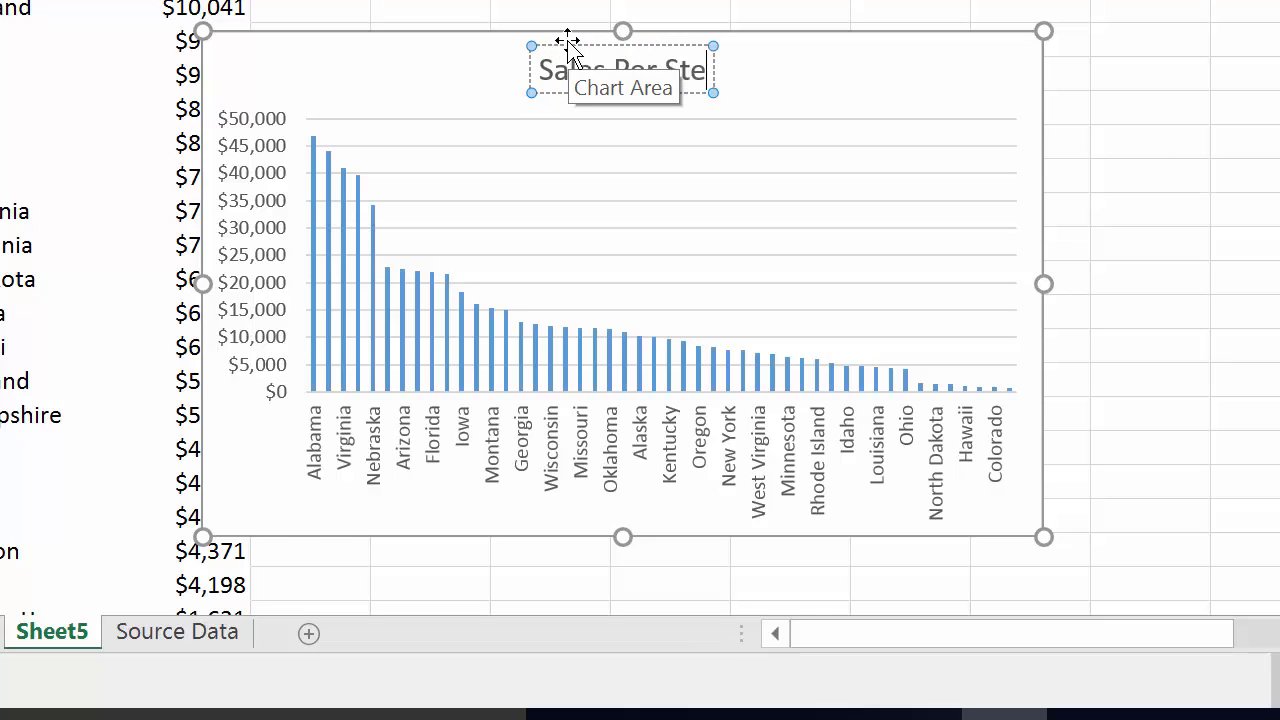
key(BackSpace)
key(BackSpace)
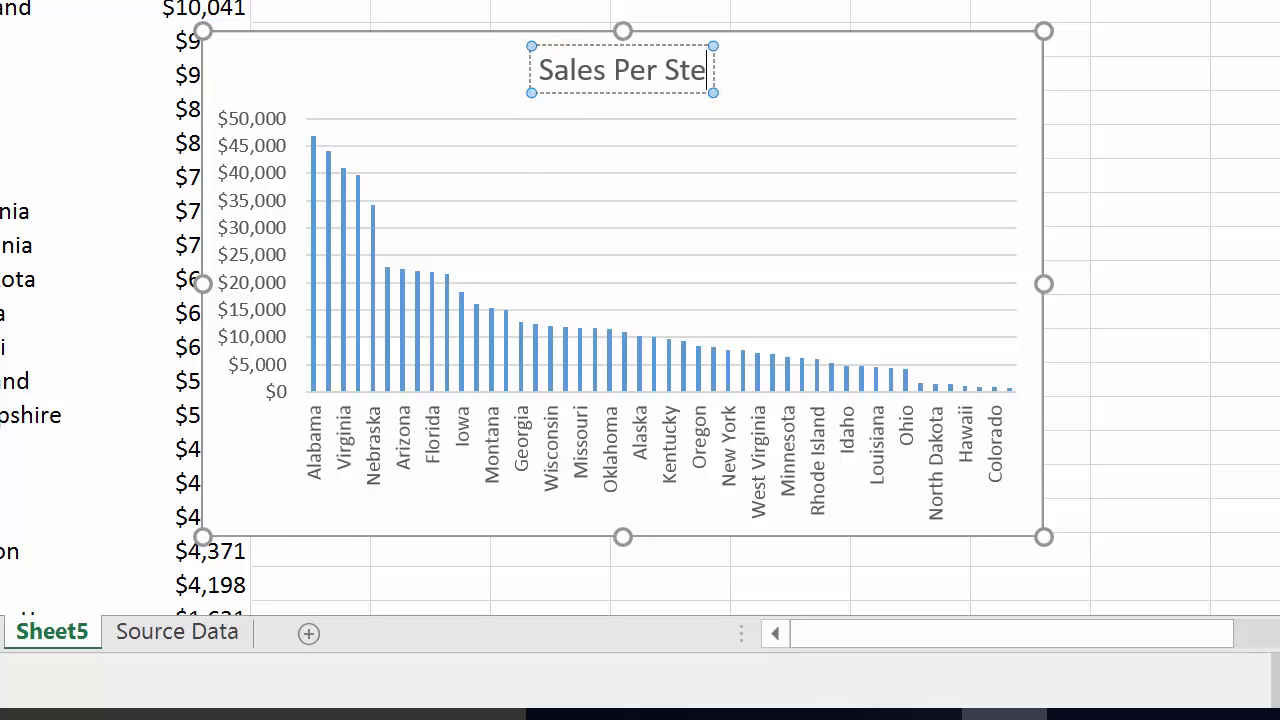
text(ate)
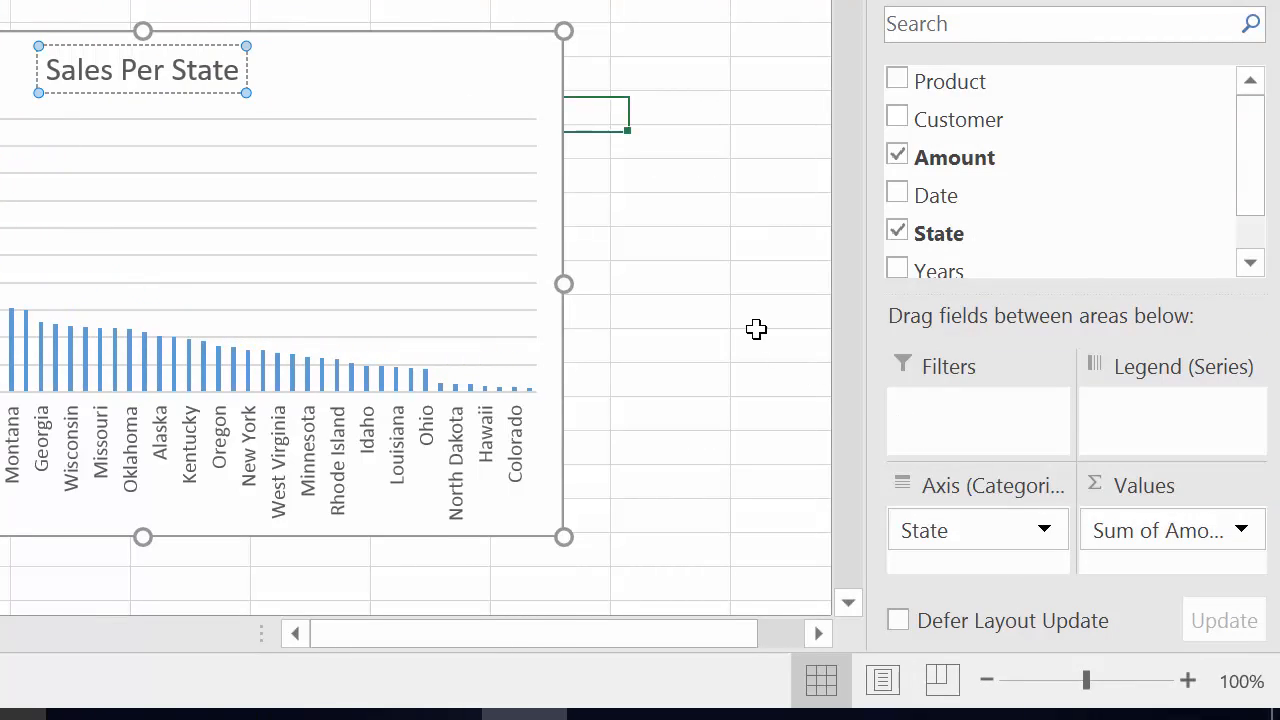
click(757, 333)
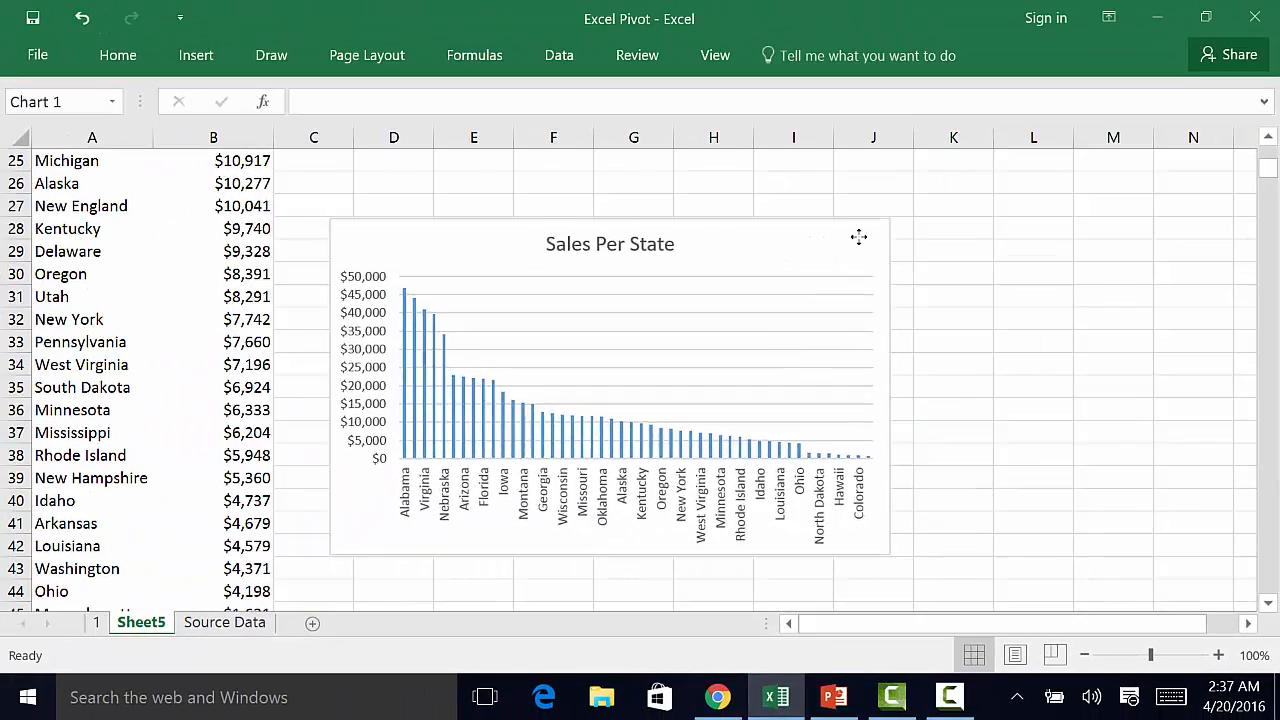
Move the PivotChart clear of the amounts column and up beside the upper rows of the state PivotTable.
click(496, 88)
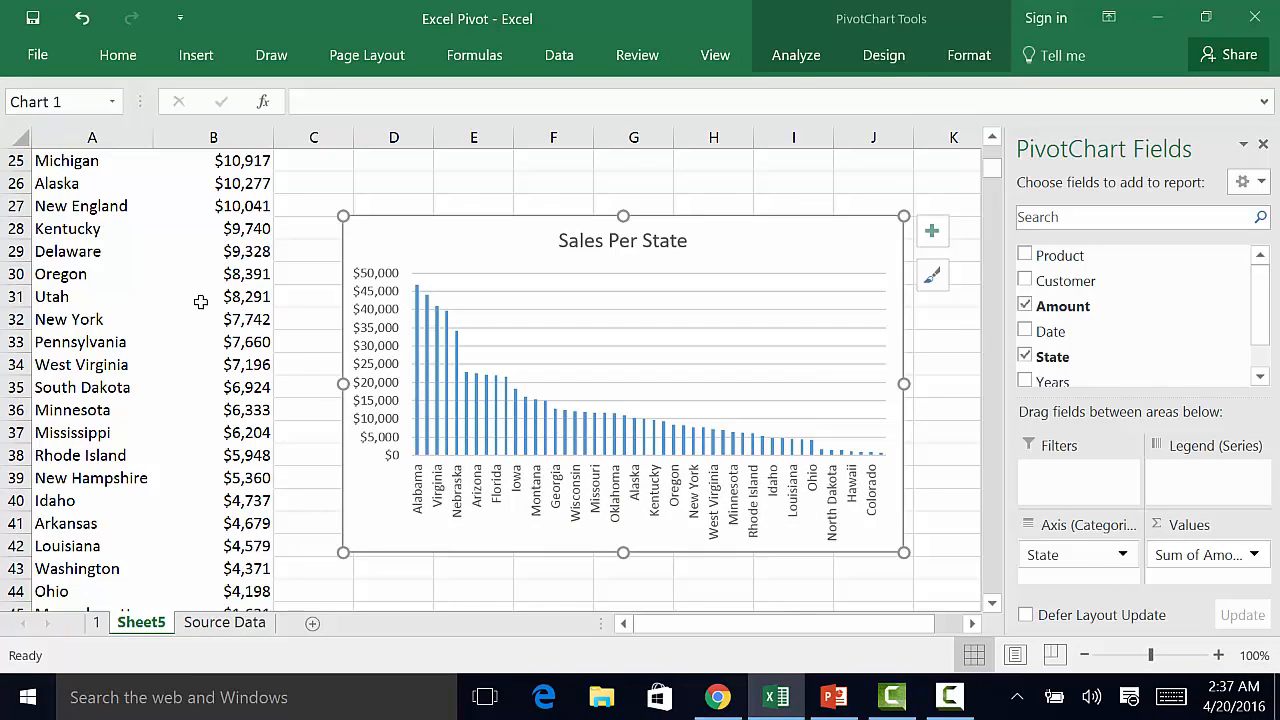
scroll(173, 259, up, 5)
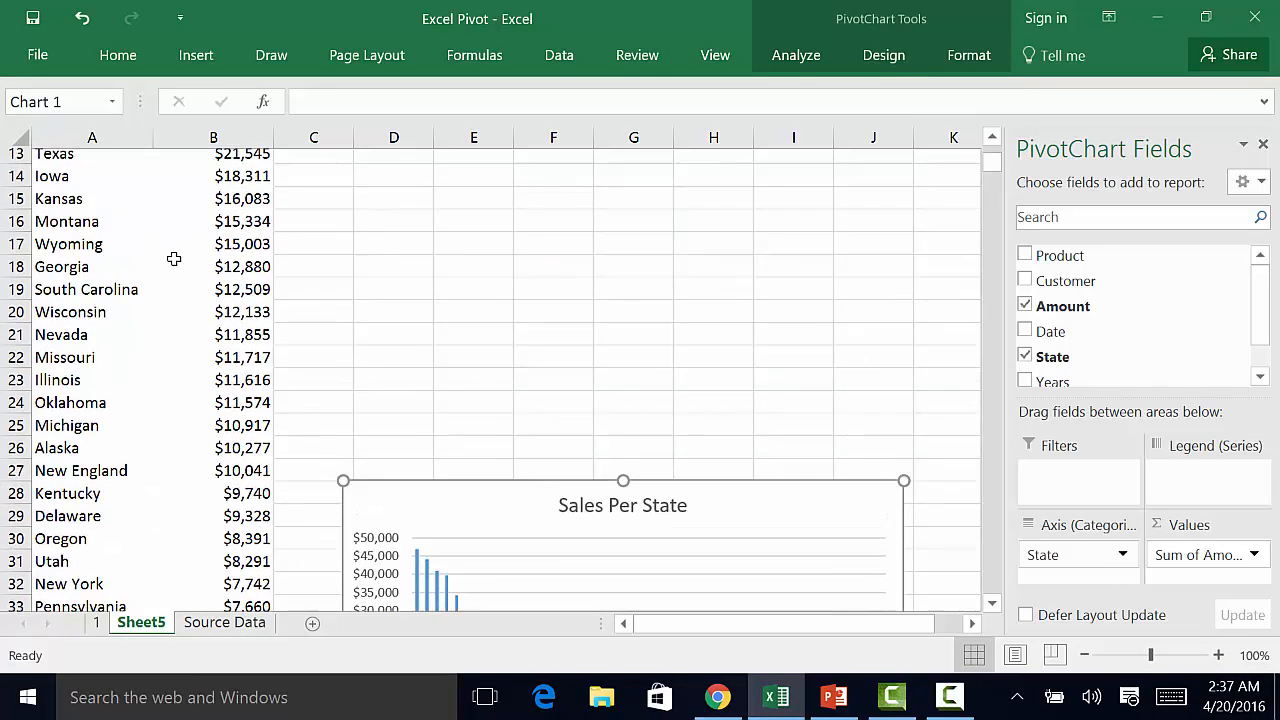
mouse_move(830, 578)
mouse_down()
mouse_move(802, 291)
mouse_move(821, 237)
mouse_up()
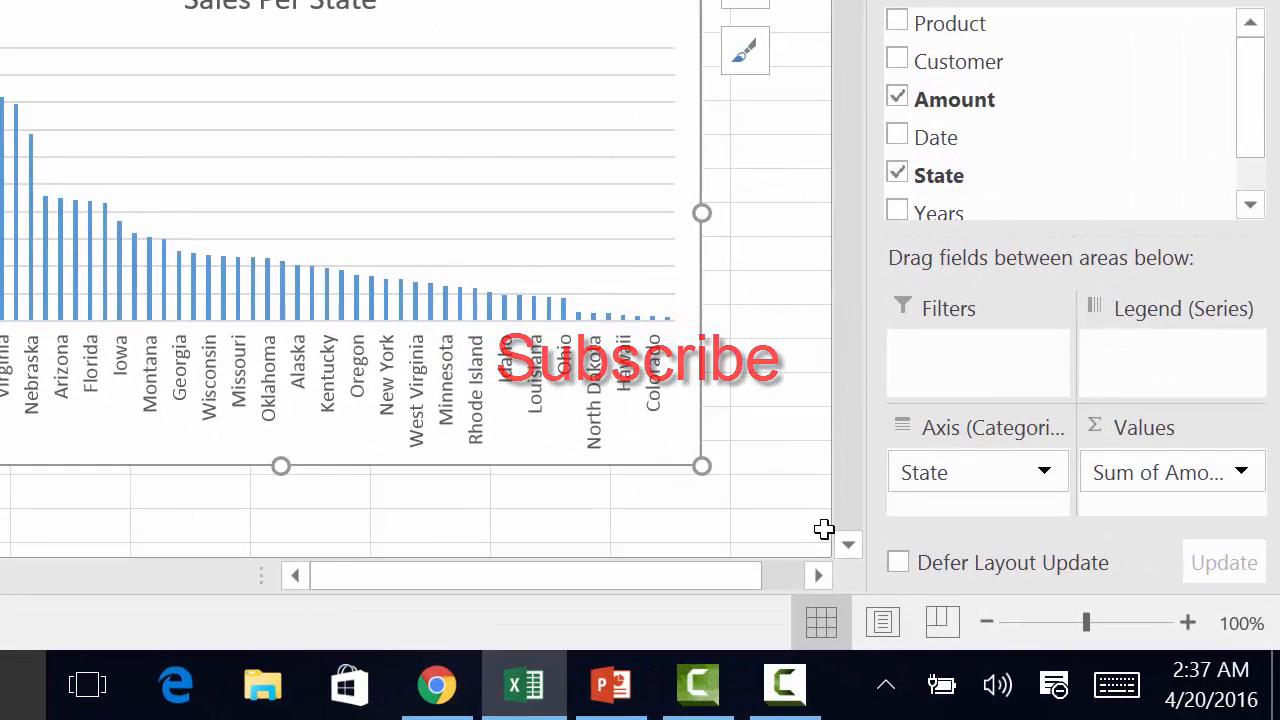
click(785, 685)
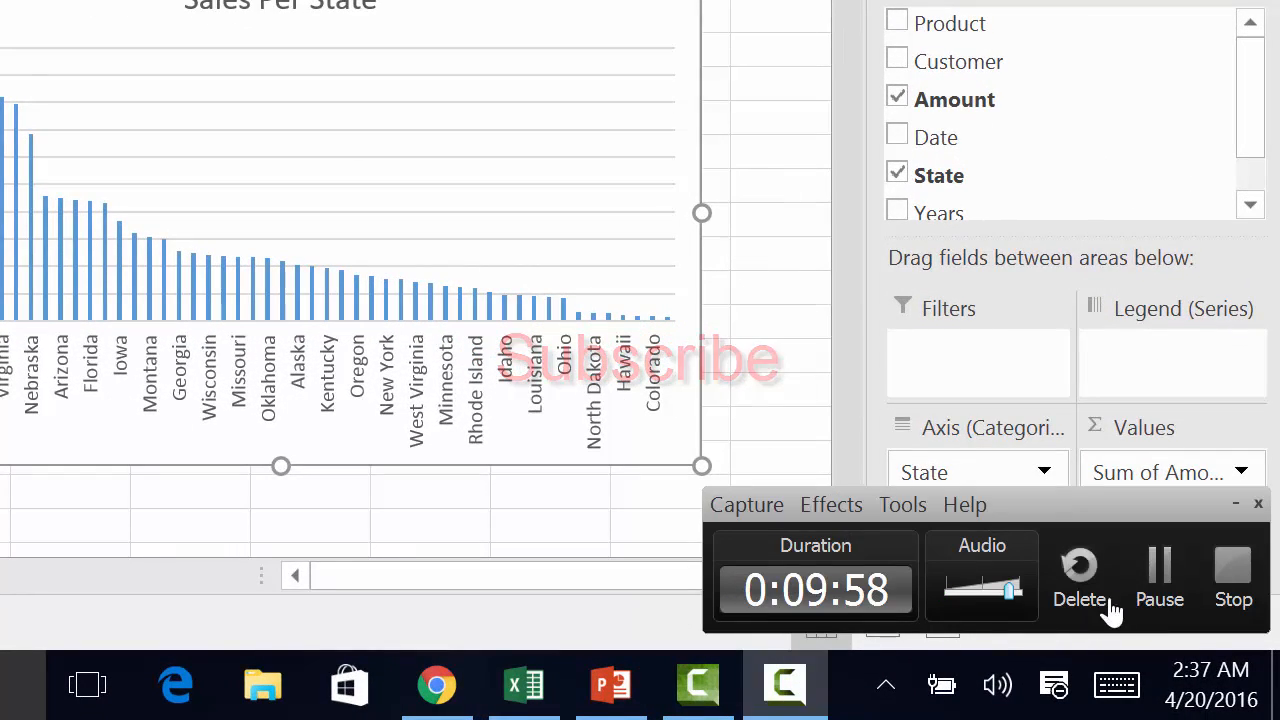